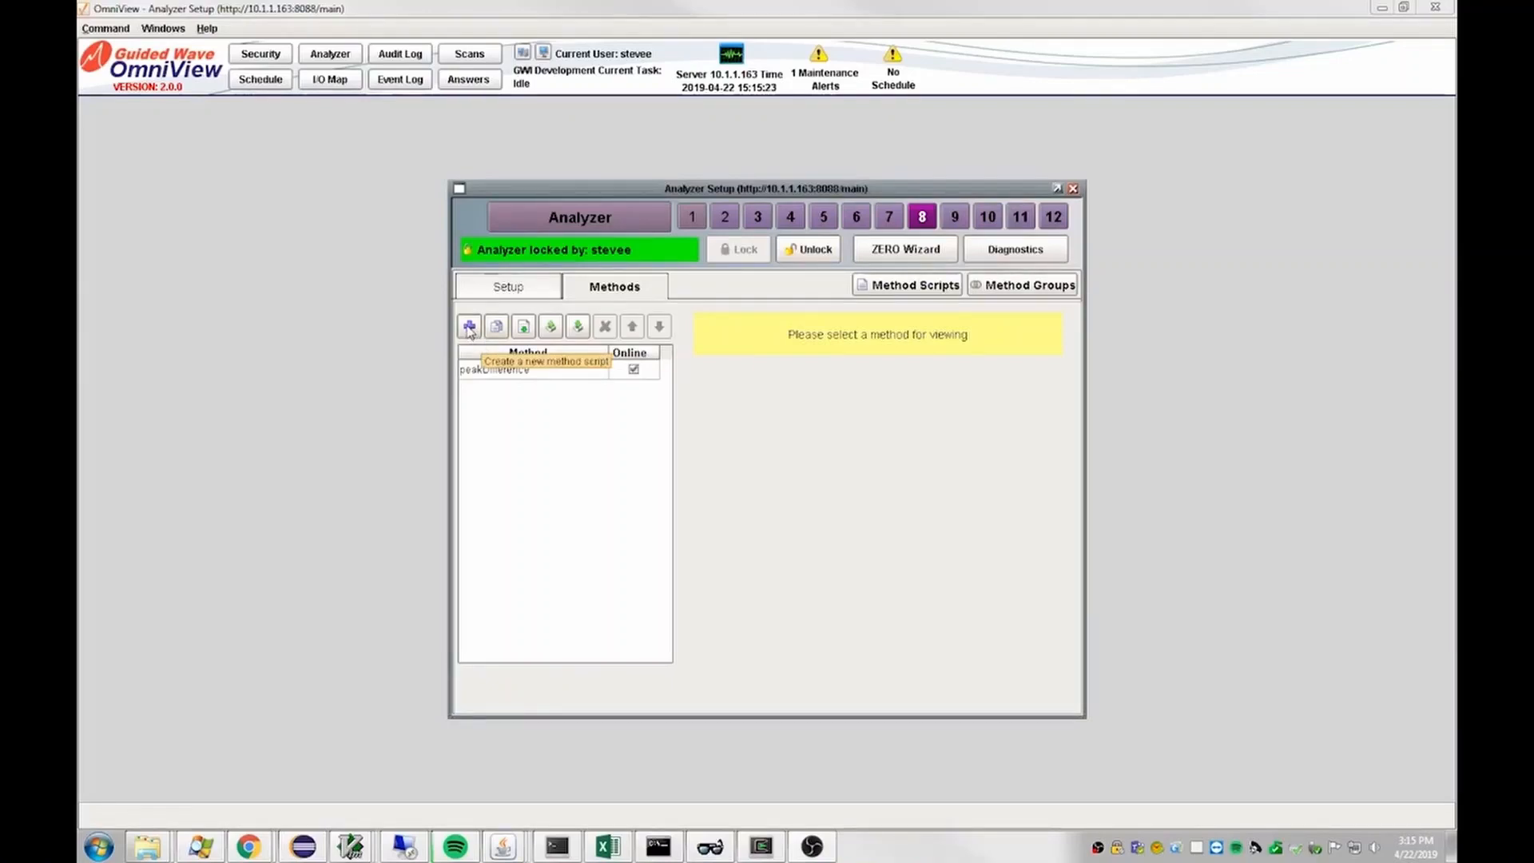
# Create a new method named unscramble_au for analyzer channel 8
pyautogui.click(470, 329)
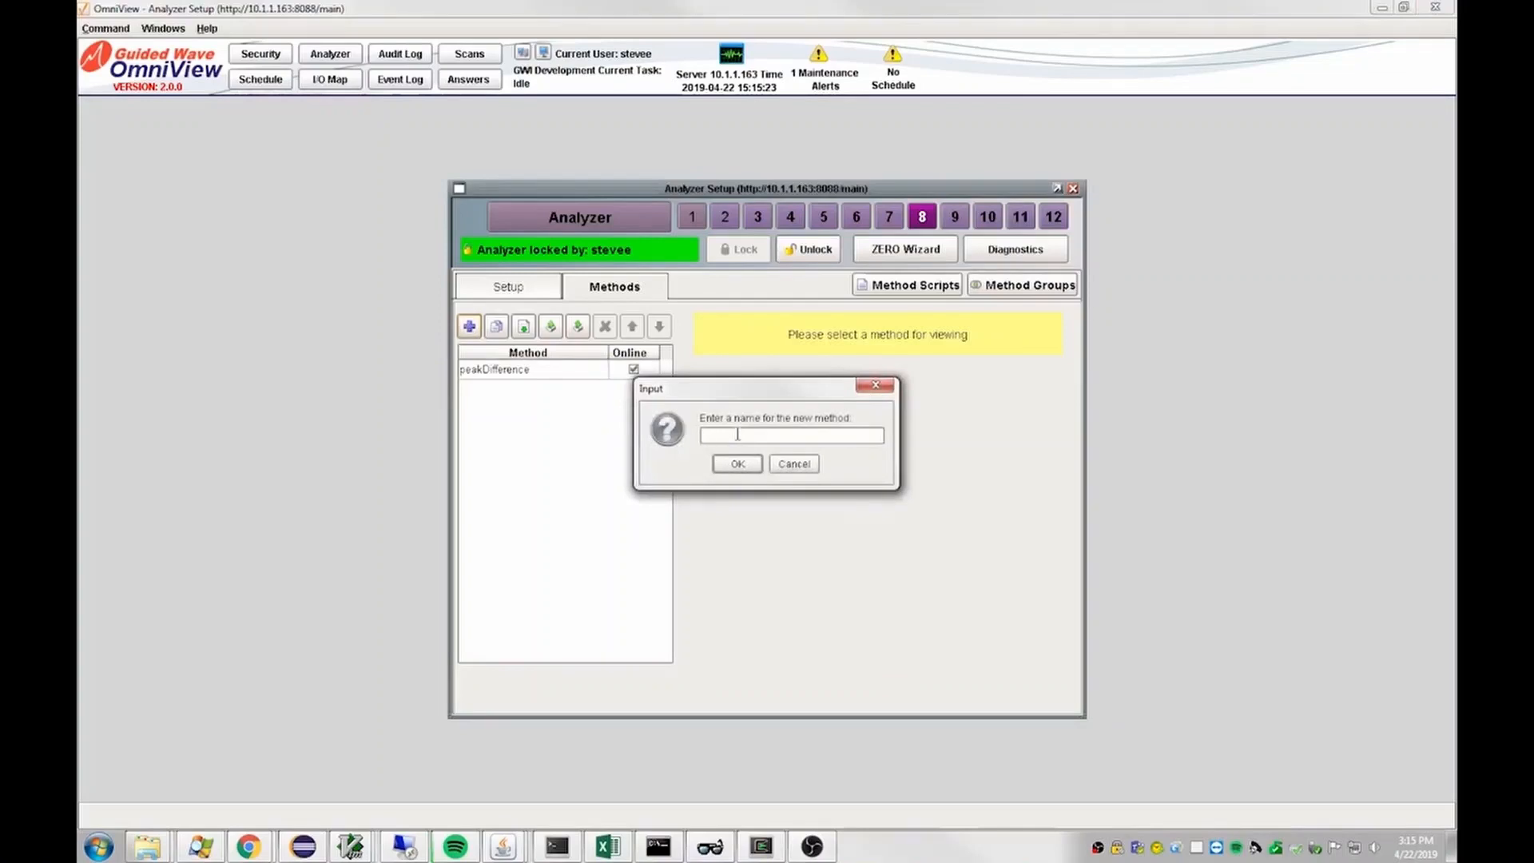
pyautogui.write('unscramble_au')
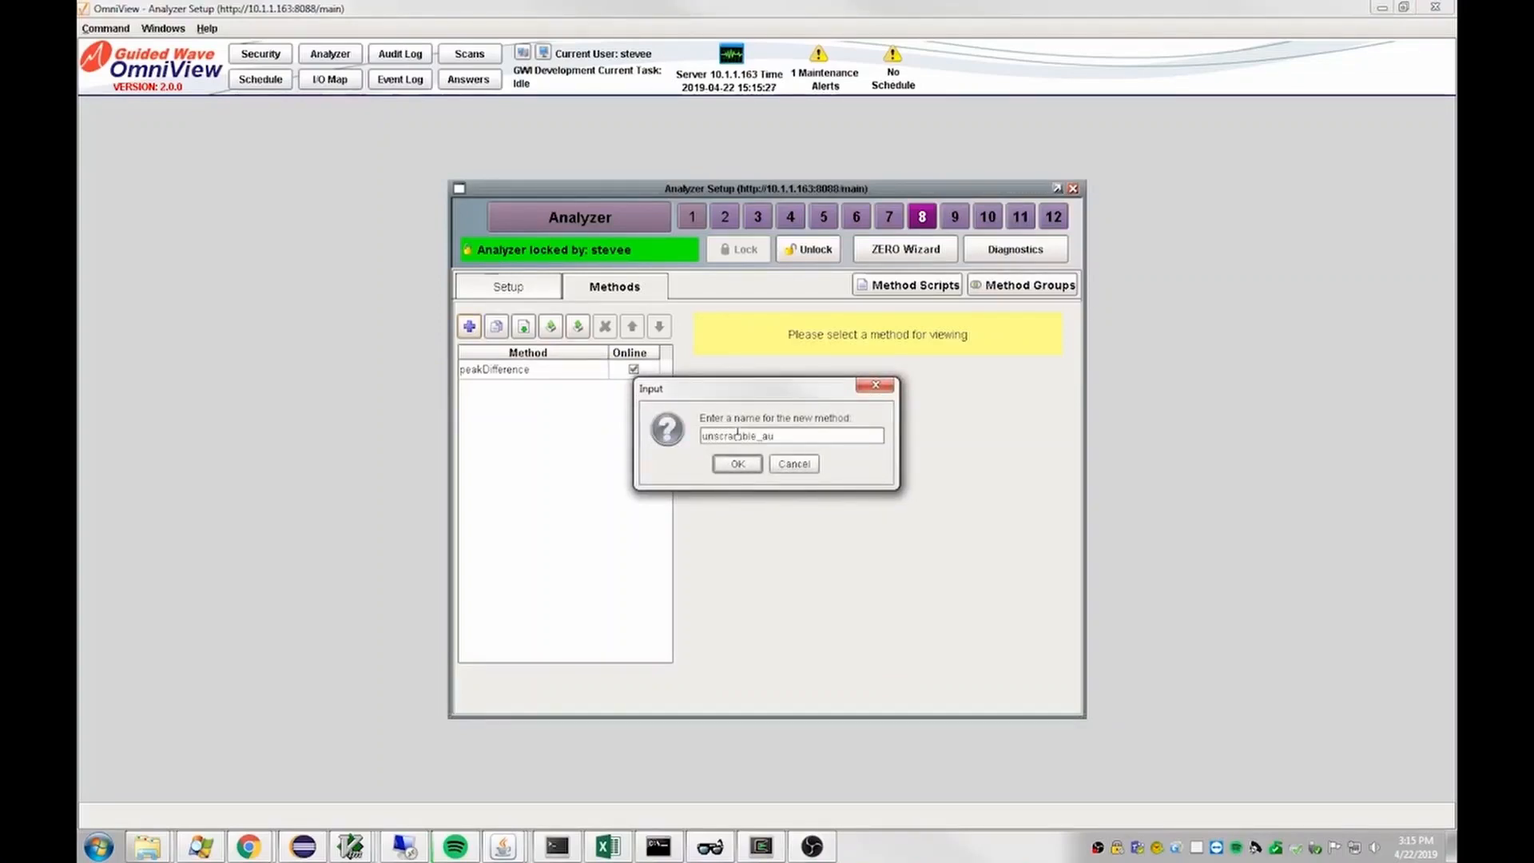
pyautogui.click(737, 465)
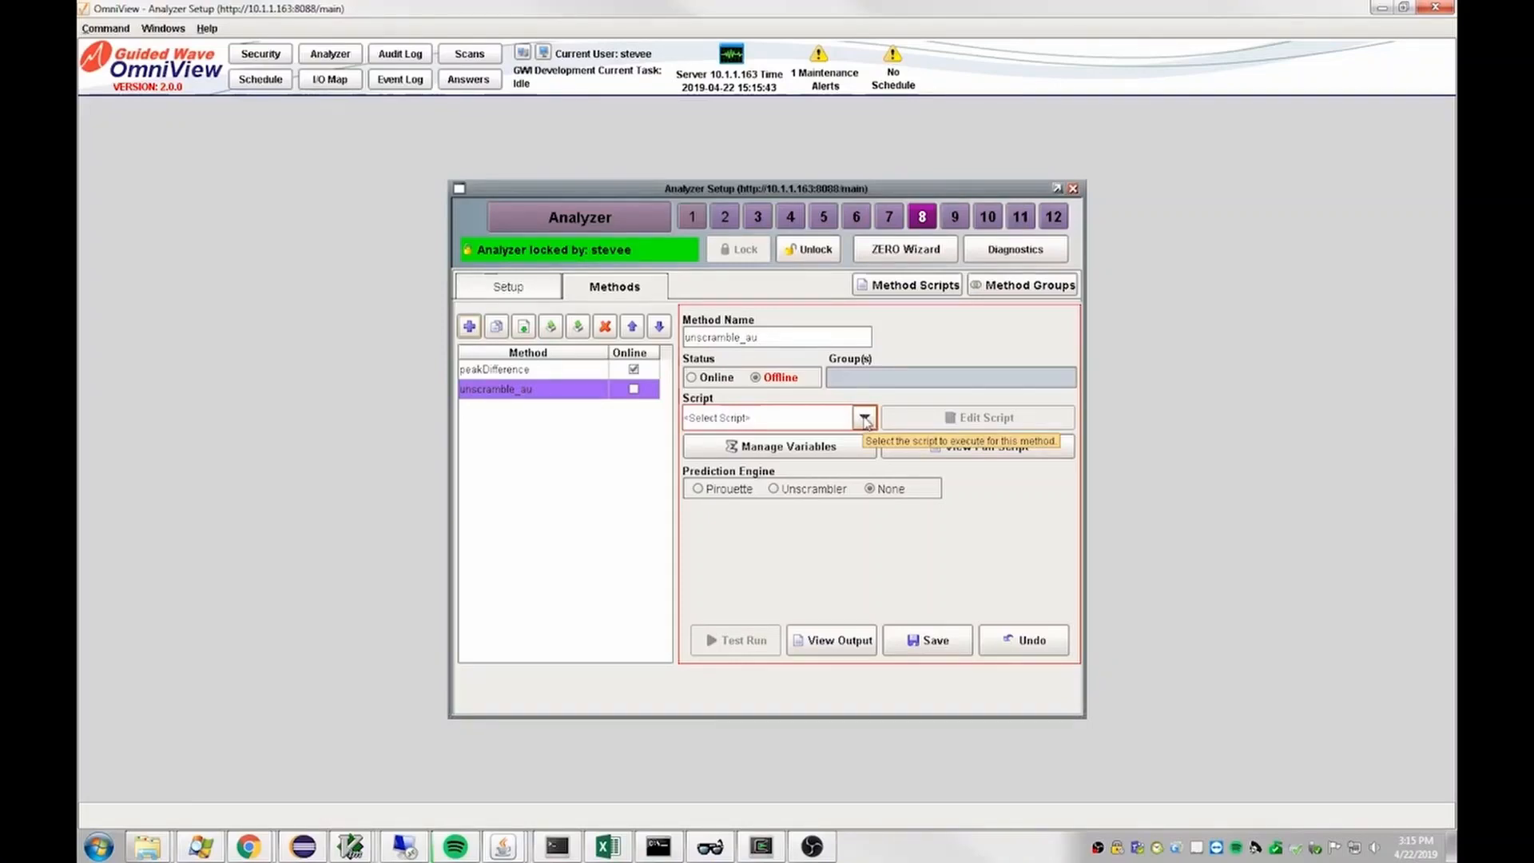
# Assign the unscramble(au) script to the unscramble_au method and save the method
pyautogui.click(864, 418)
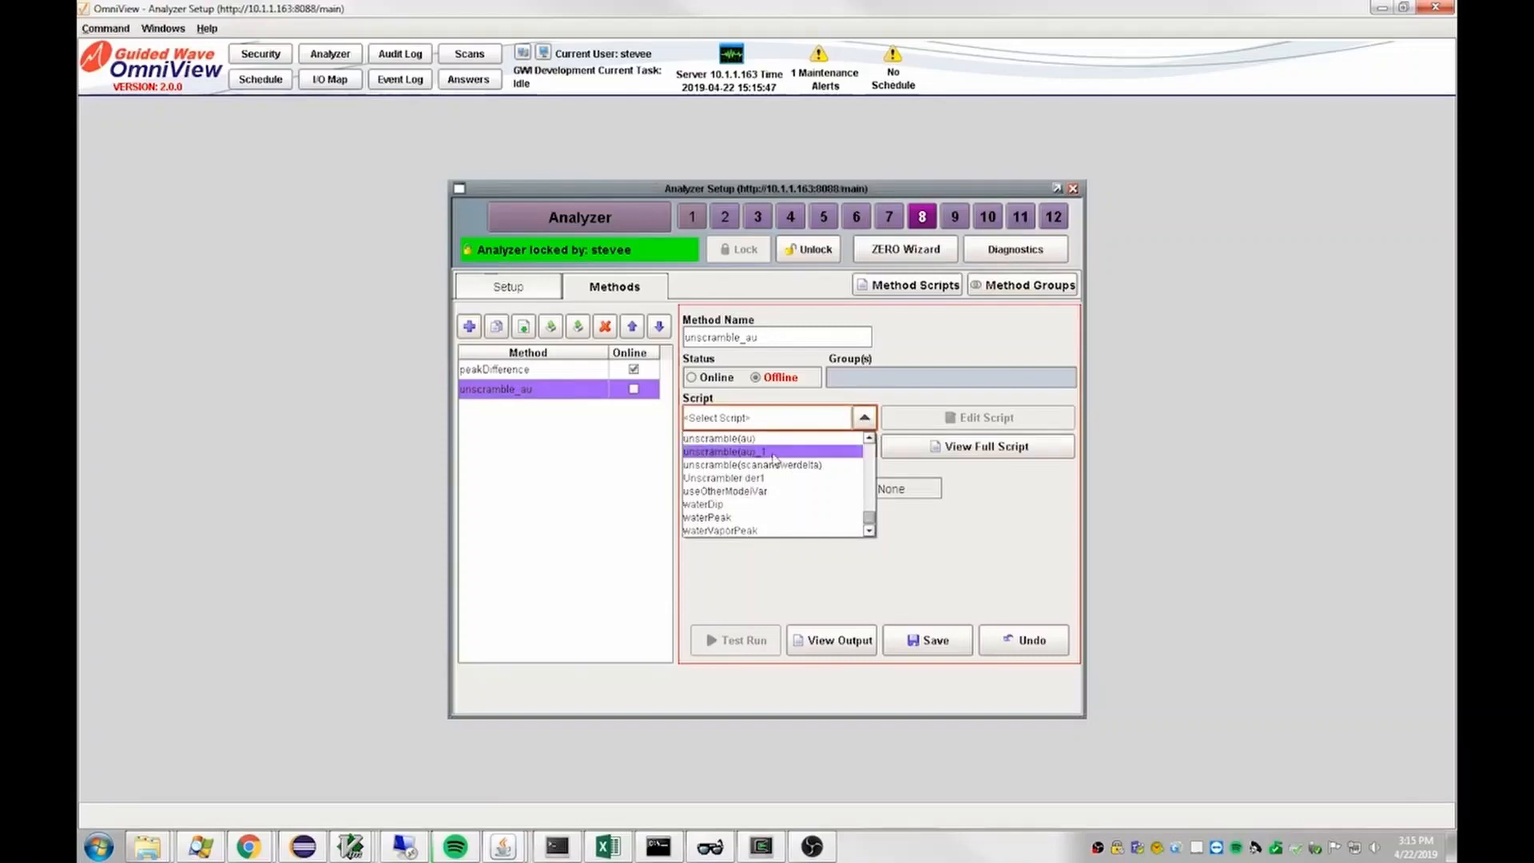
pyautogui.click(753, 440)
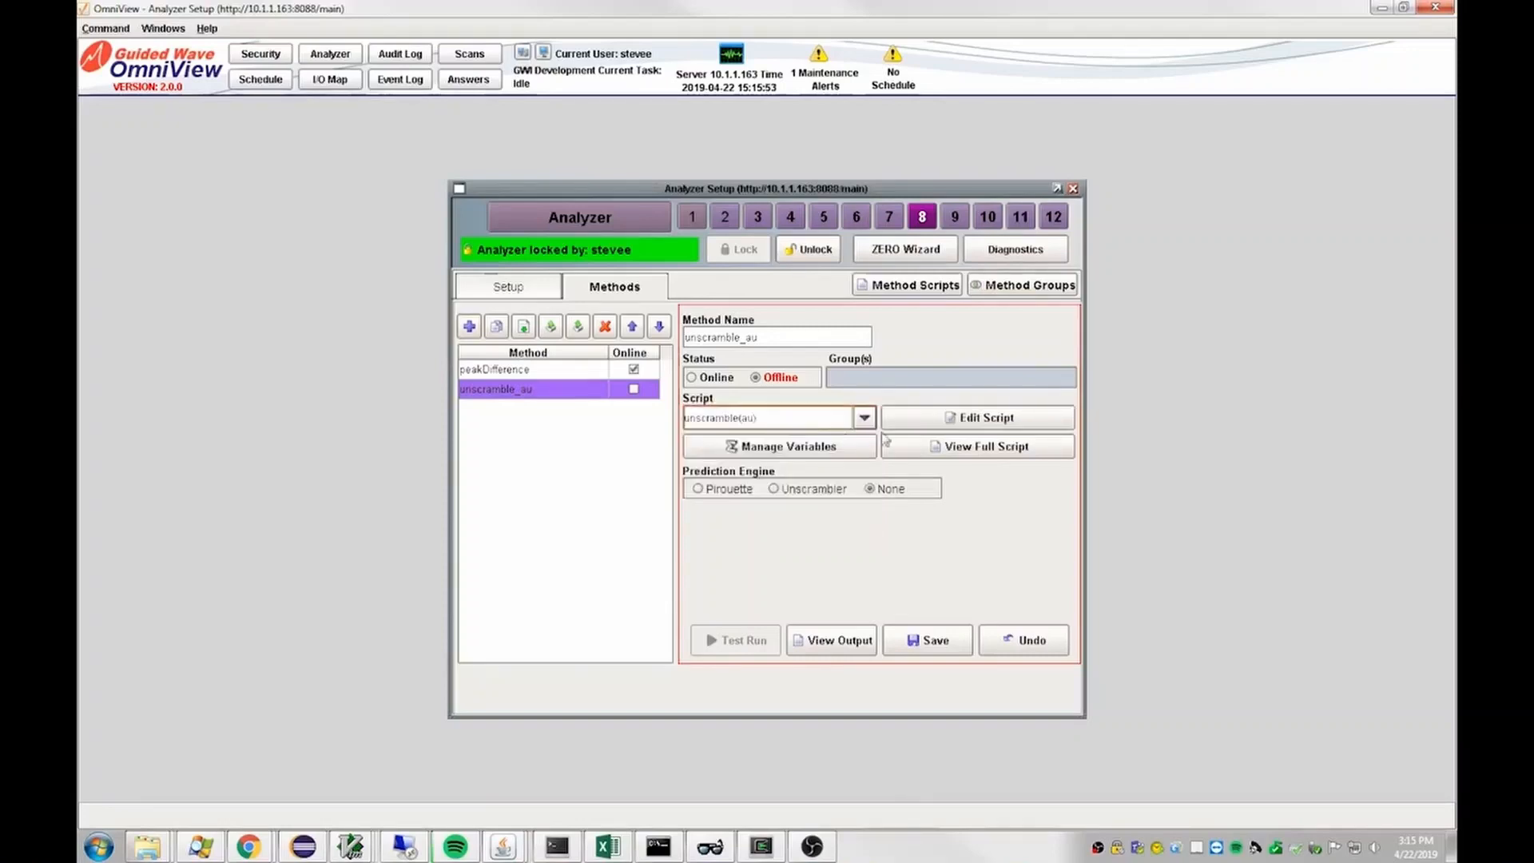
pyautogui.click(927, 649)
pyautogui.click(745, 465)
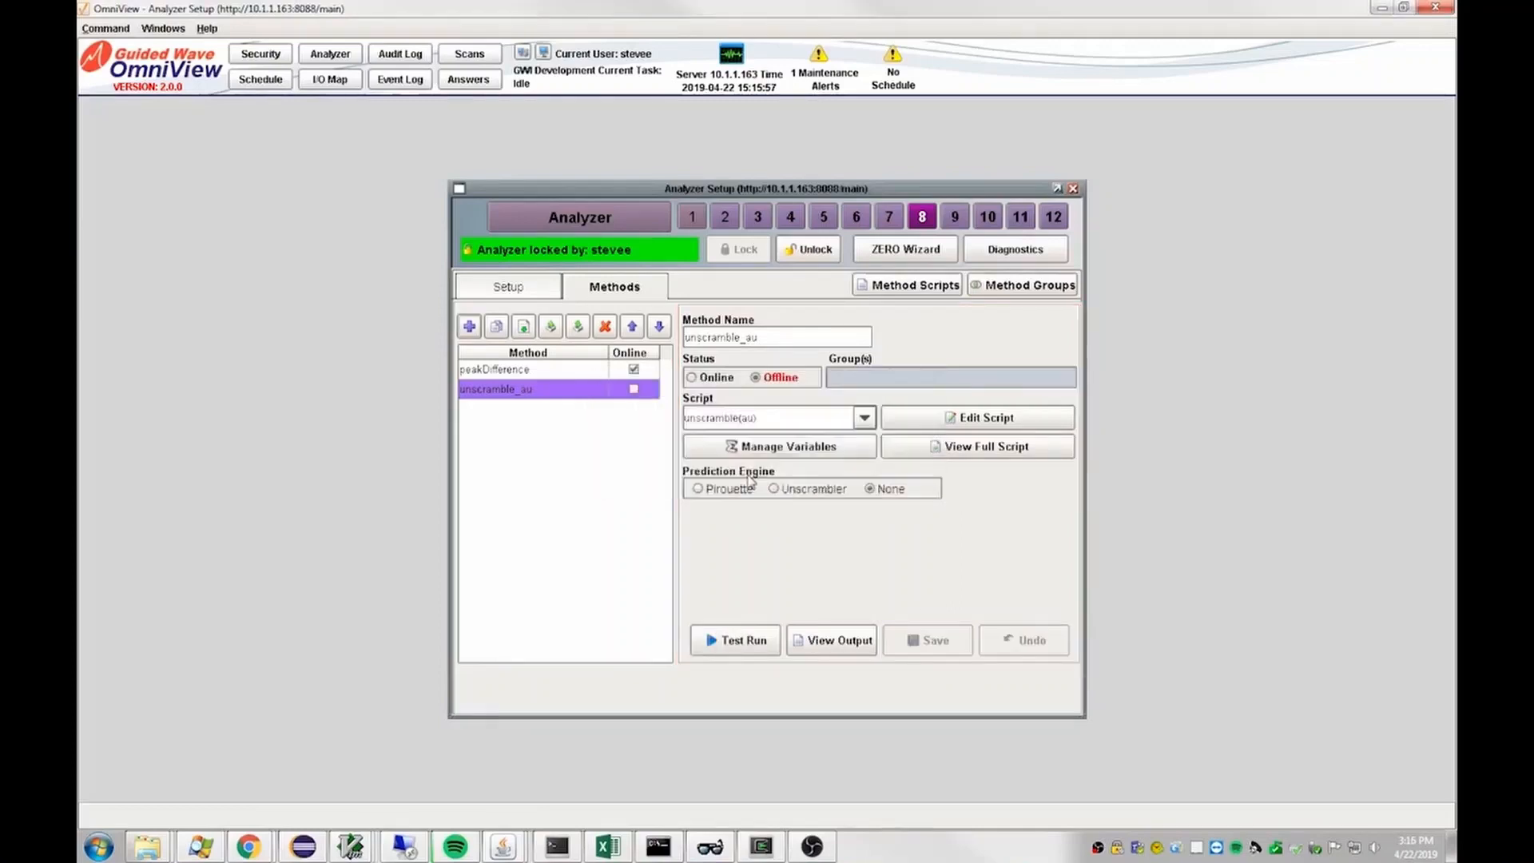
# Open the method's script for editing, examine its getAu, ausmooth and unscramble calls, and close the editor
pyautogui.click(933, 421)
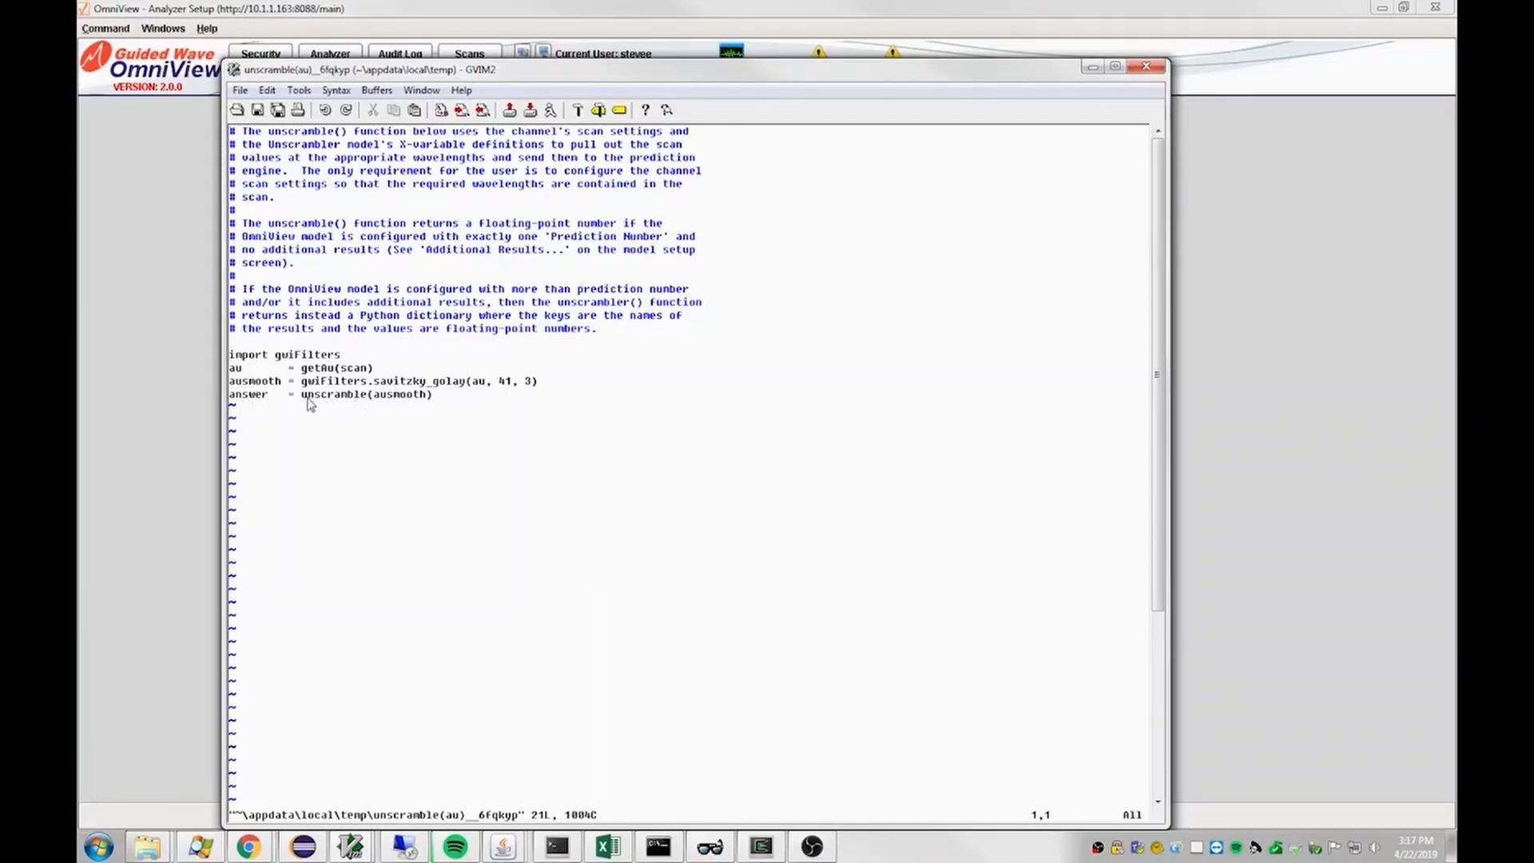
pyautogui.moveTo(306, 396); pyautogui.dragTo(362, 395)
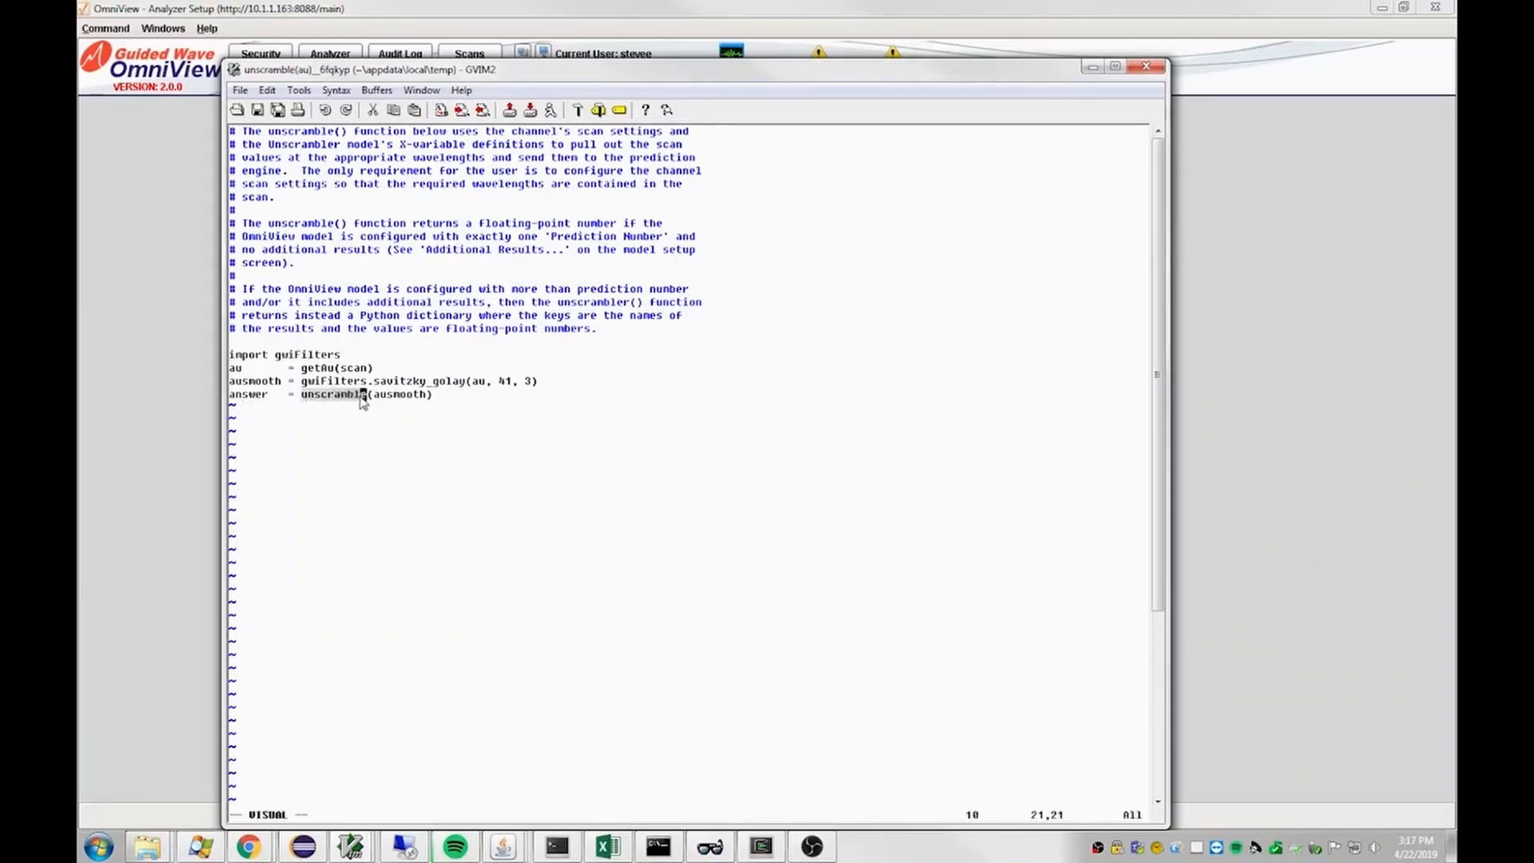
pyautogui.click(403, 396)
pyautogui.moveTo(238, 384); pyautogui.dragTo(283, 385)
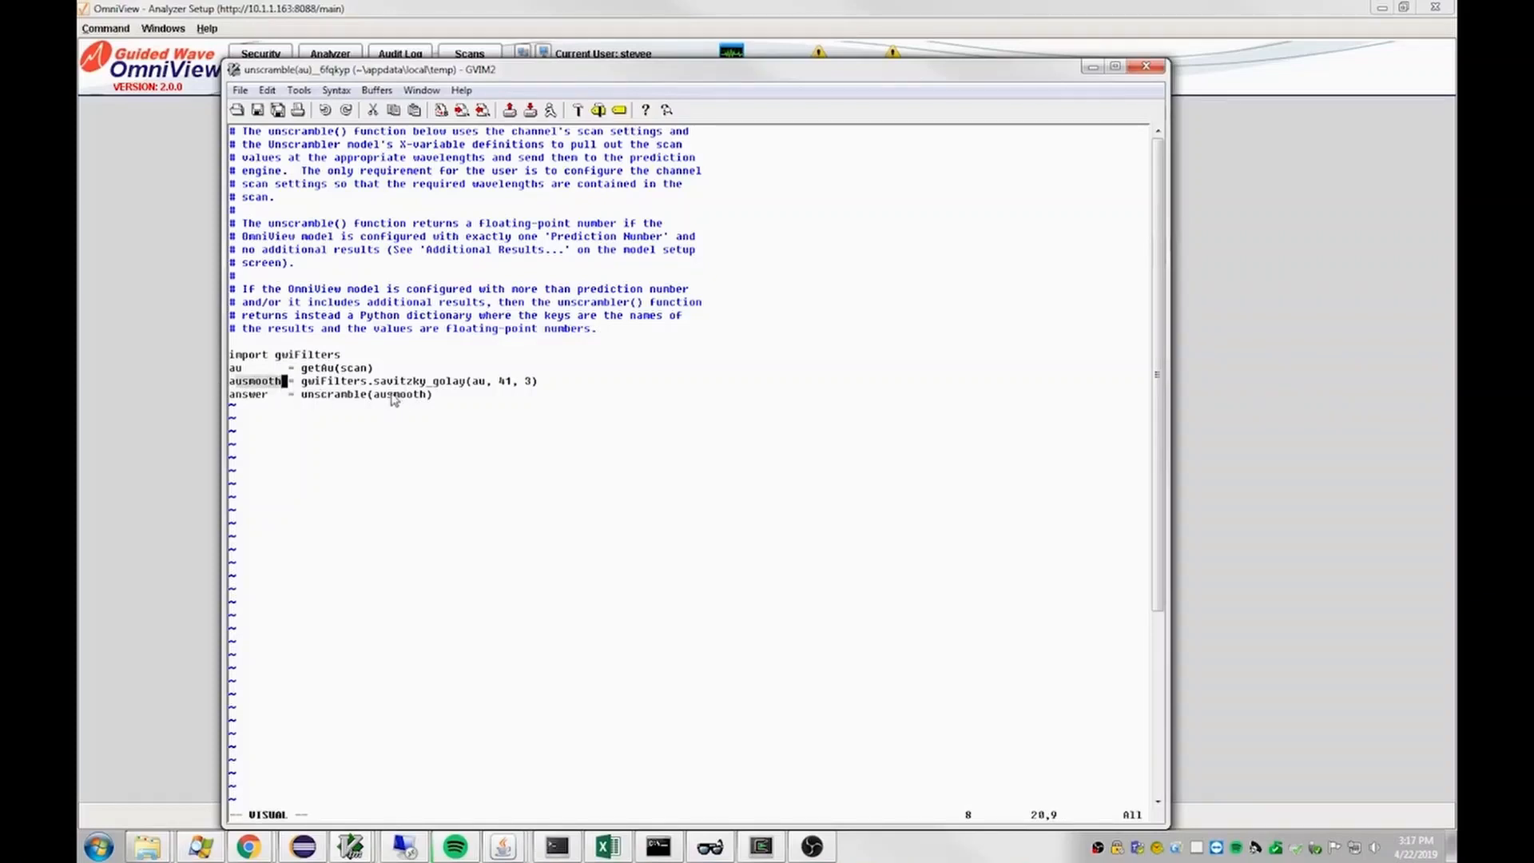
pyautogui.moveTo(384, 395); pyautogui.dragTo(419, 398)
pyautogui.doubleClick(315, 397)
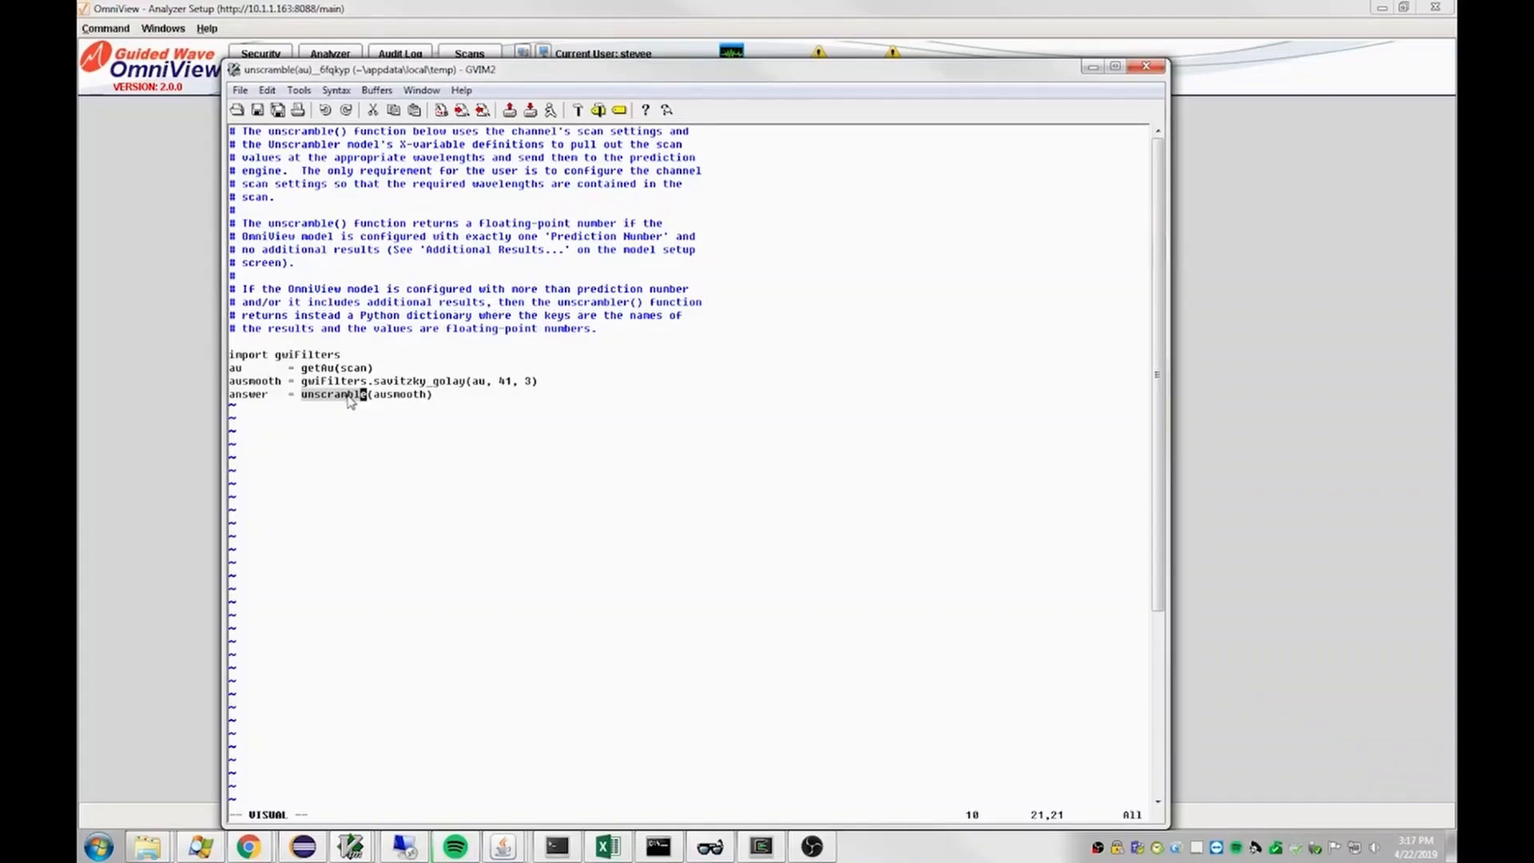
pyautogui.moveTo(303, 368); pyautogui.dragTo(331, 368)
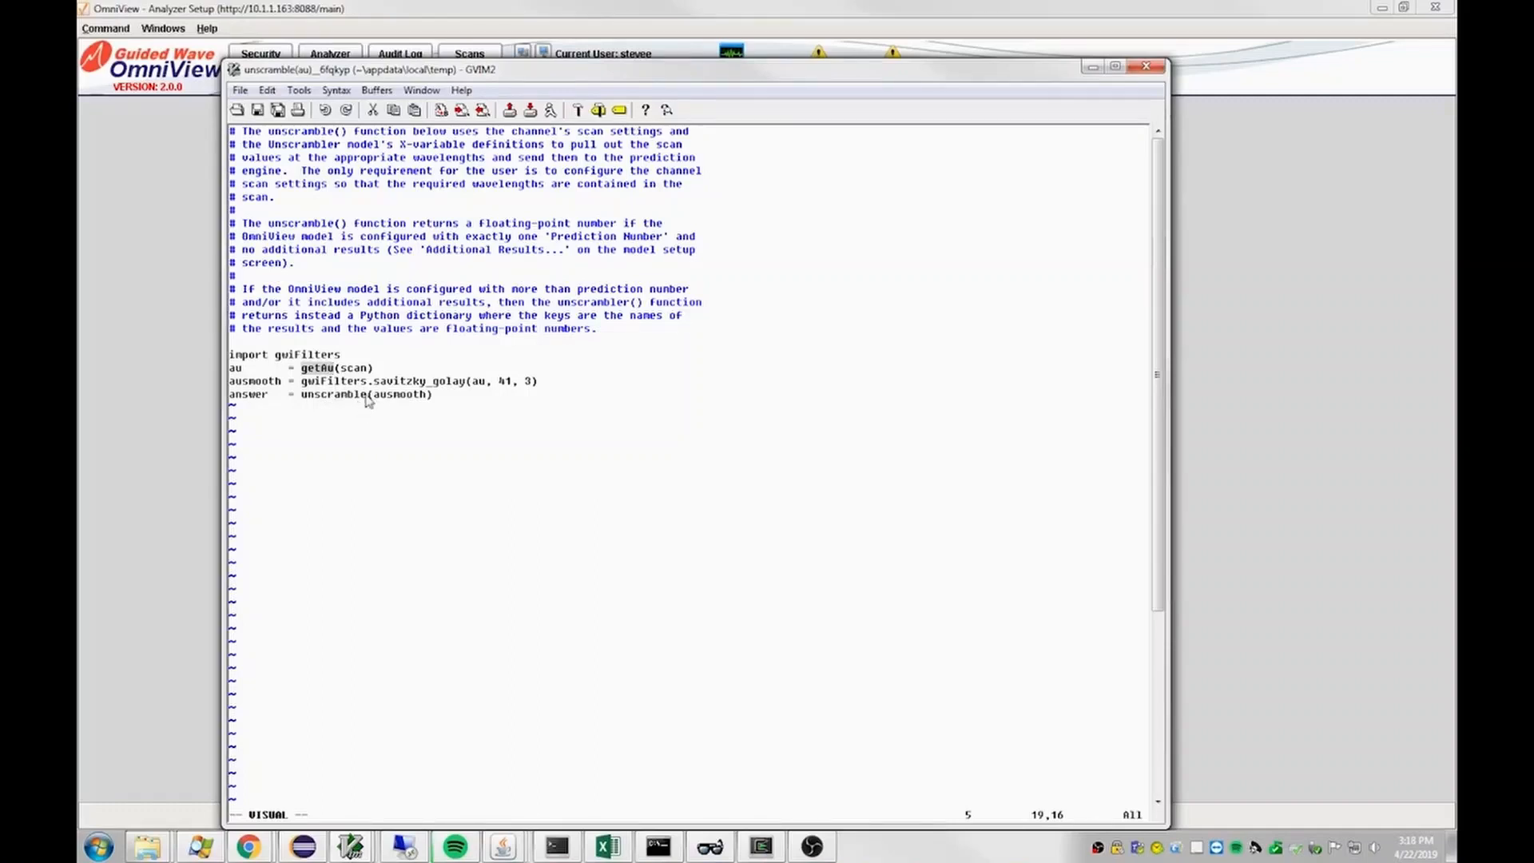
pyautogui.doubleClick(312, 396)
pyautogui.click(316, 397)
pyautogui.click(1145, 68)
pyautogui.click(767, 458)
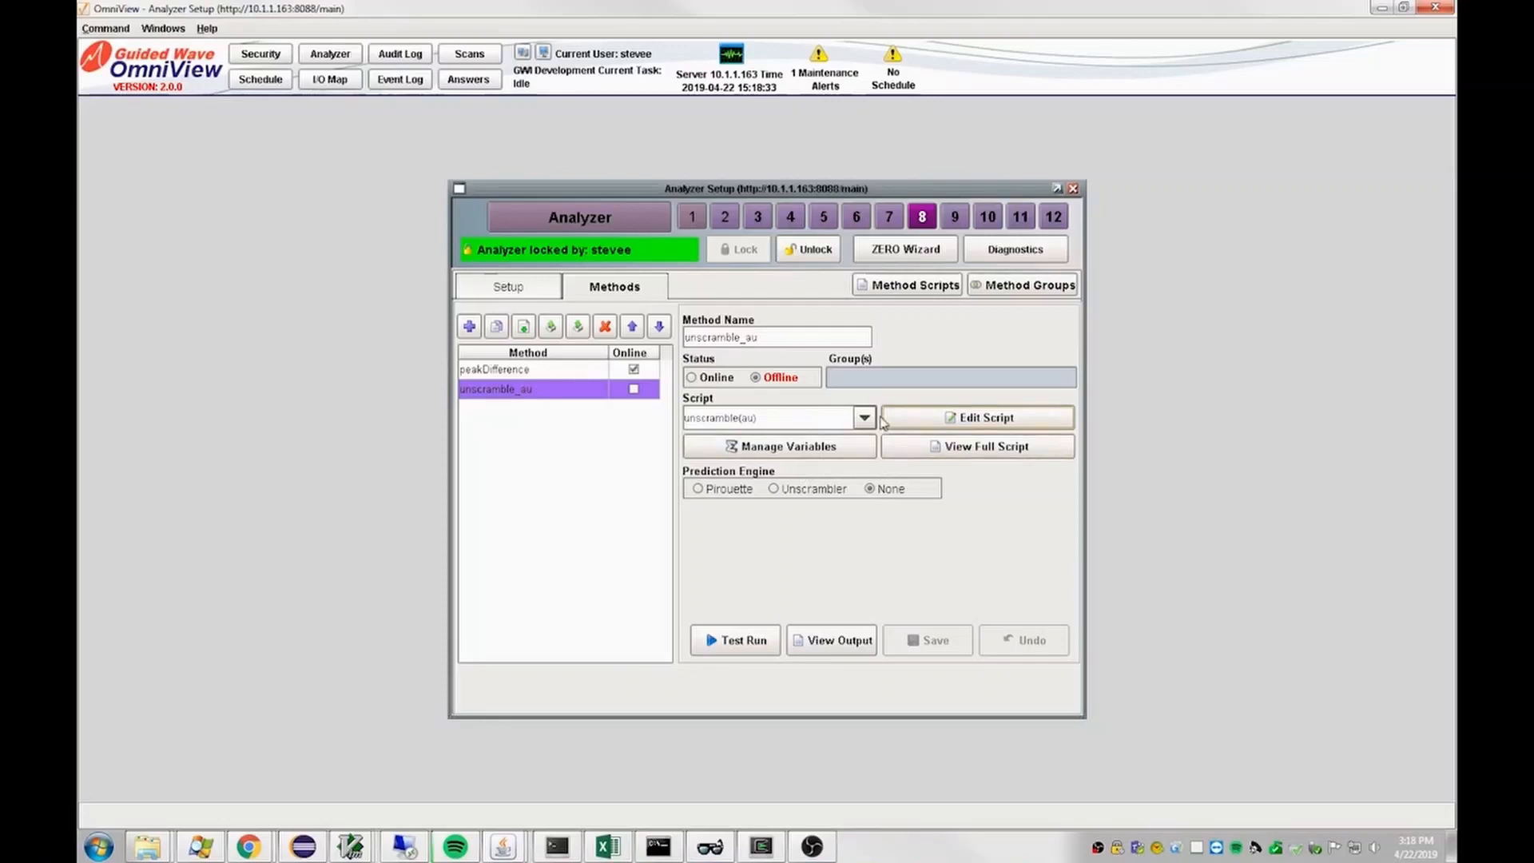
# Set the prediction engine to Unscrambler and upload meoh.unsb from the Desktop as the project file, accepting the model file replacement
pyautogui.click(773, 490)
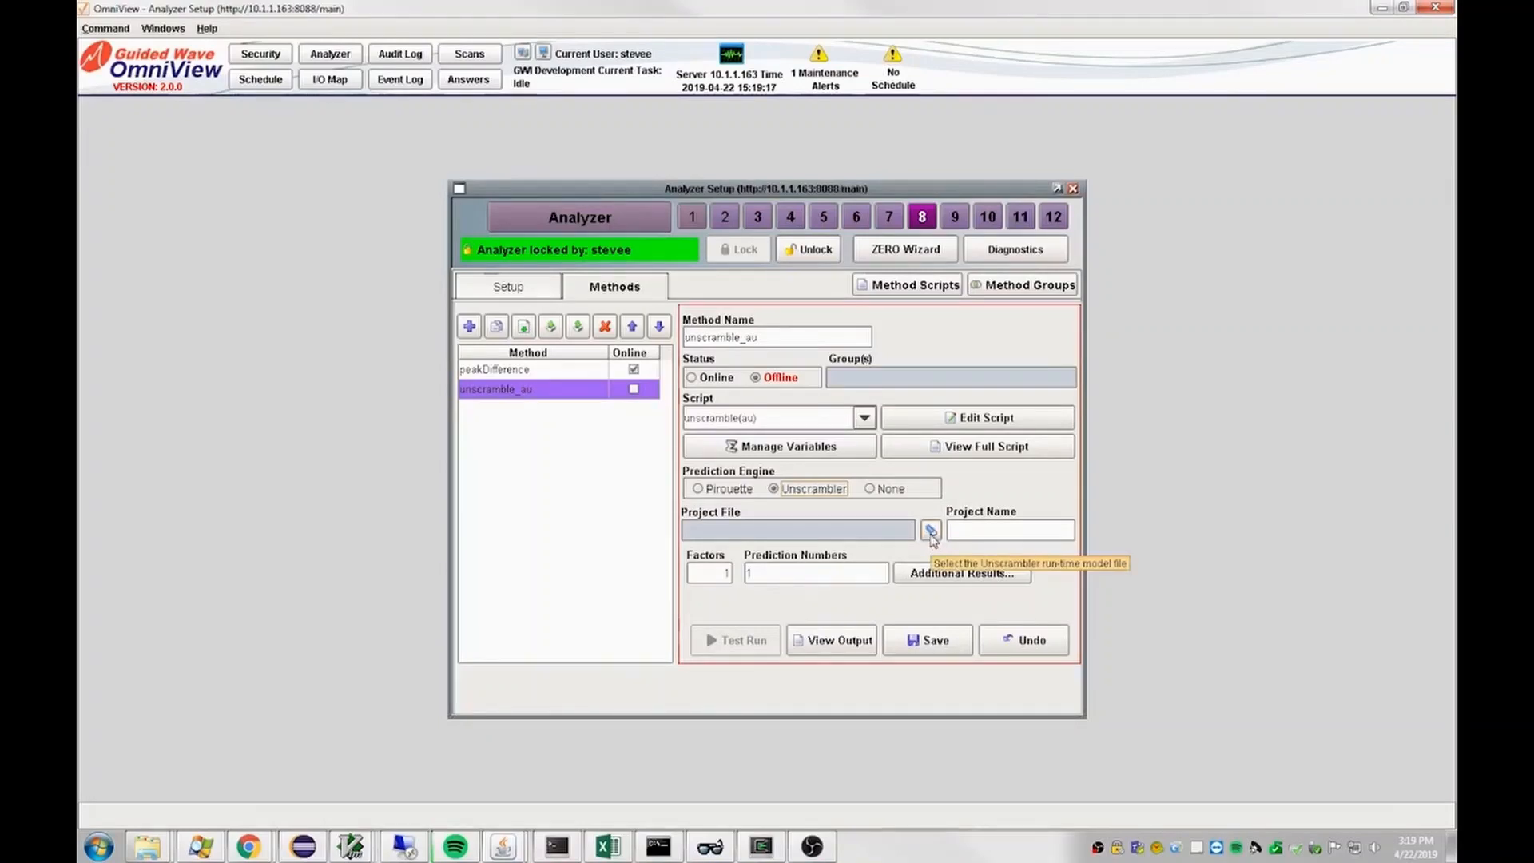
pyautogui.click(932, 531)
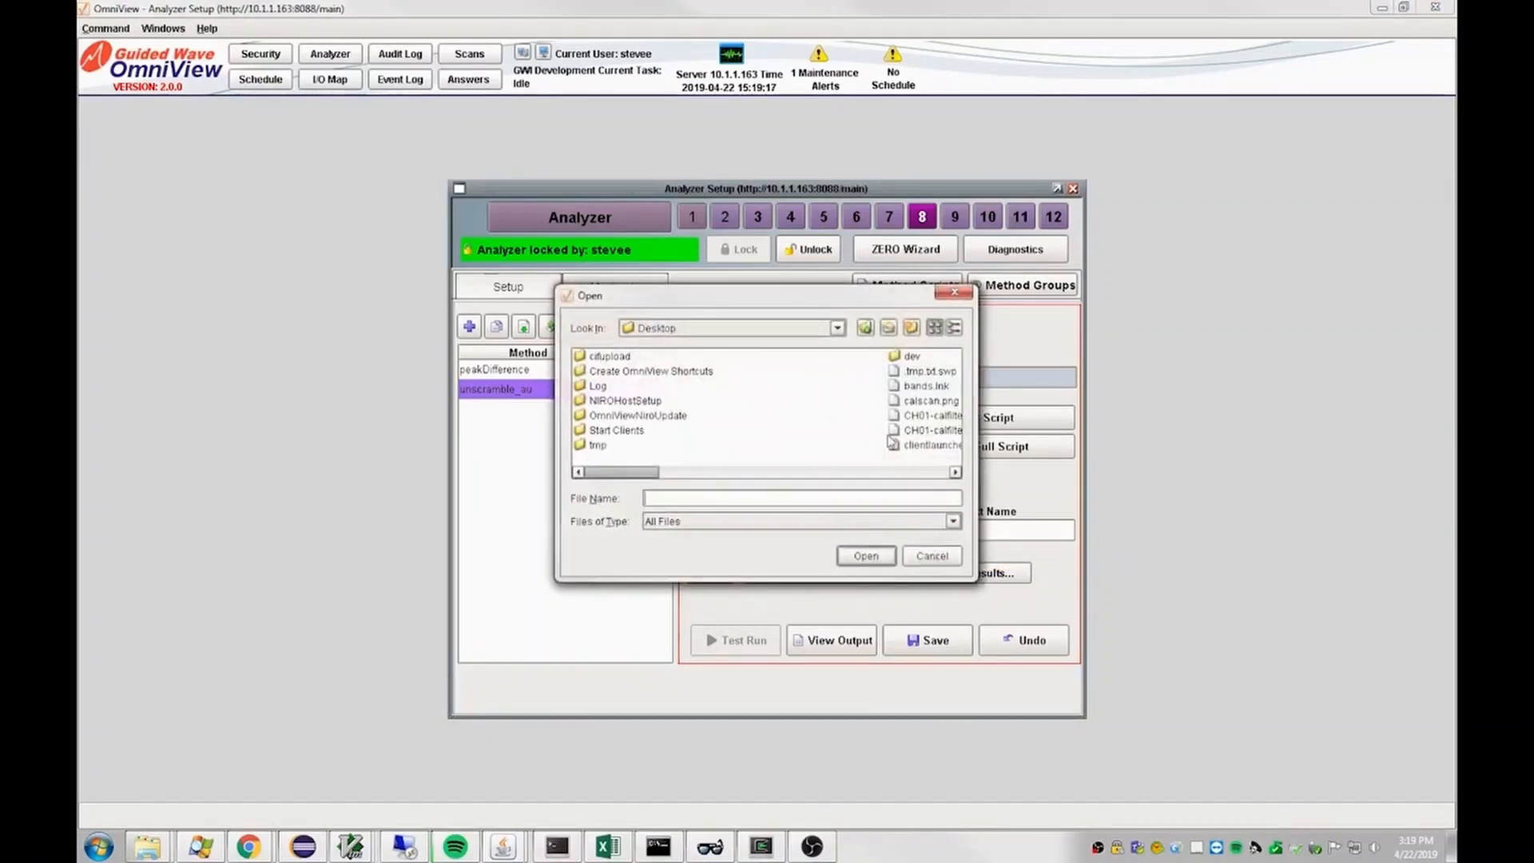
pyautogui.click(931, 473)
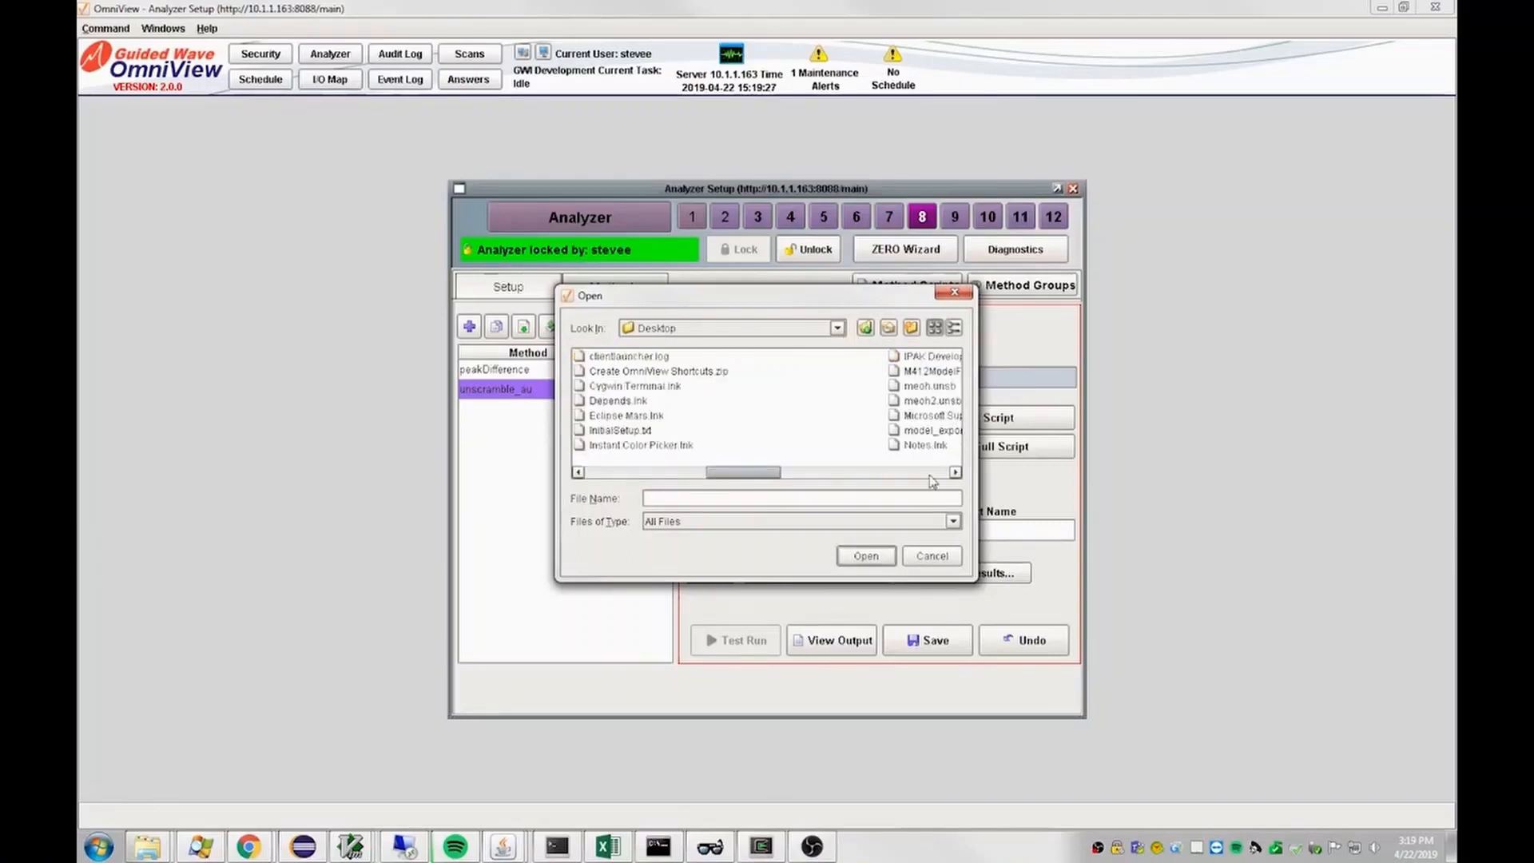
pyautogui.click(931, 473)
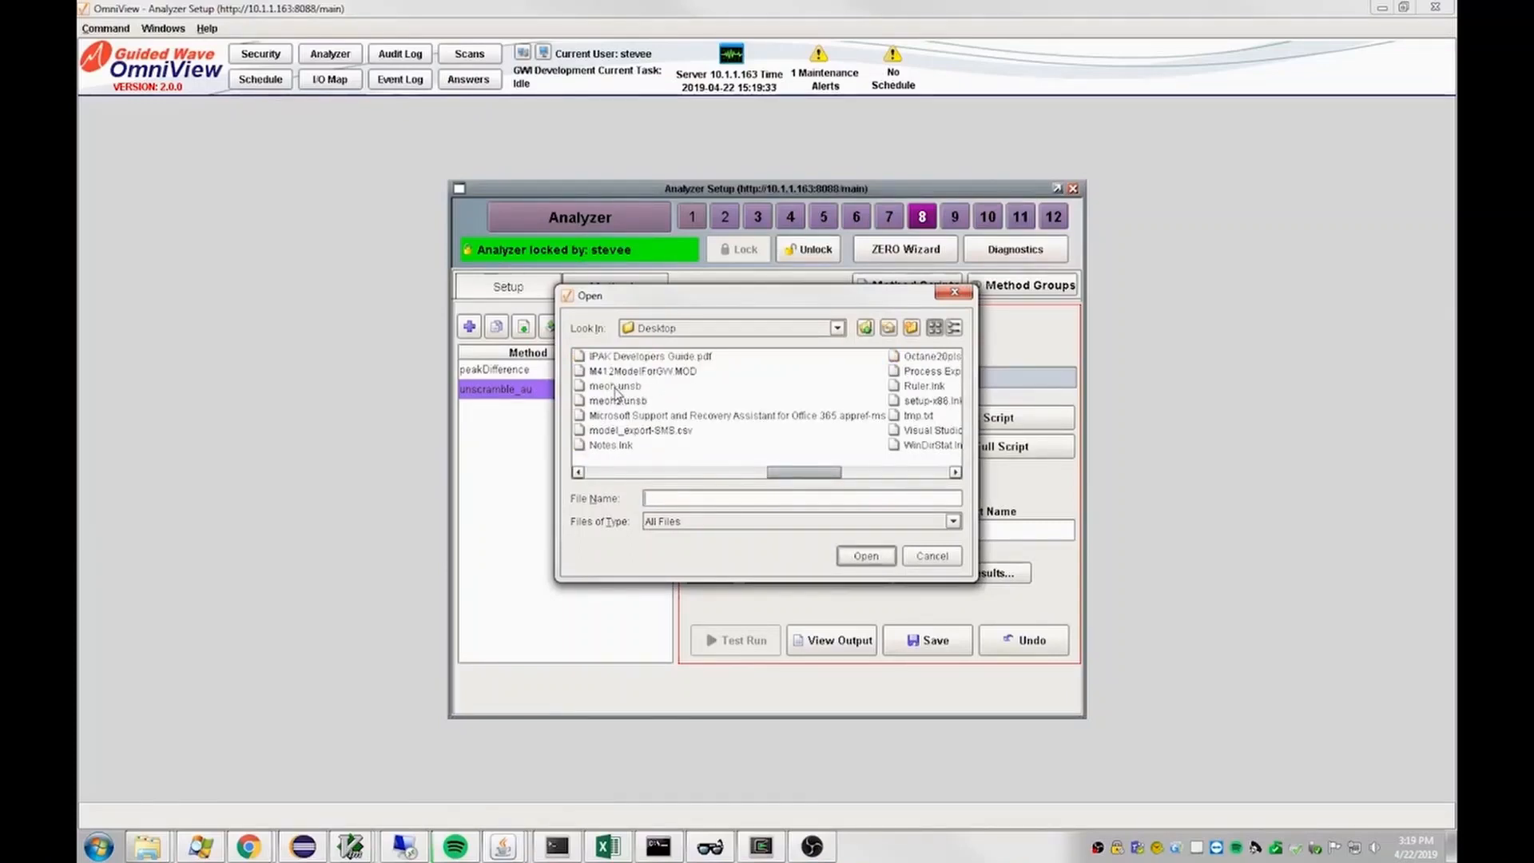
pyautogui.click(620, 387)
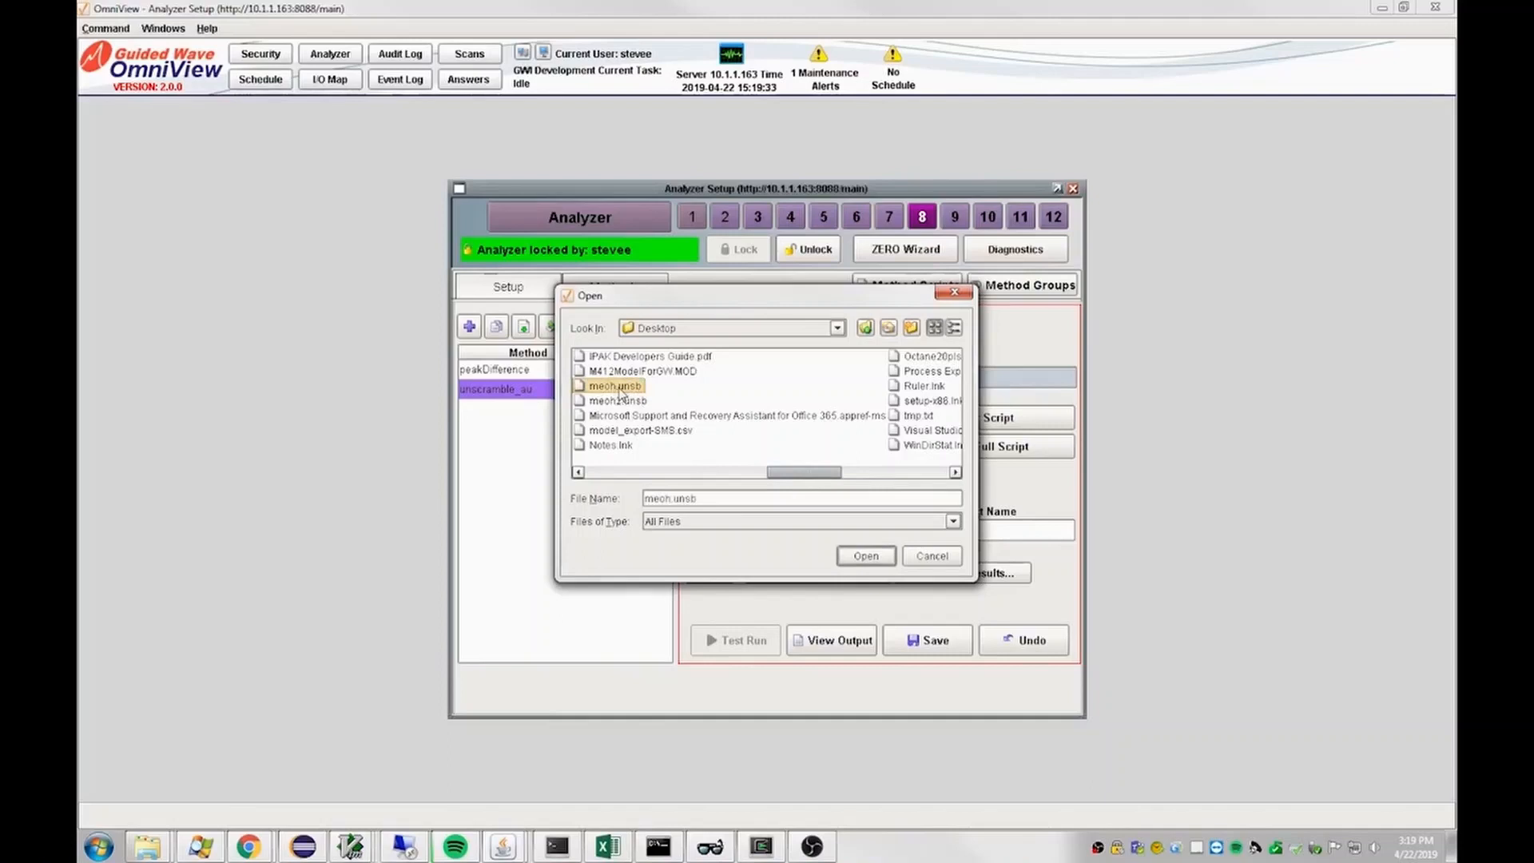
pyautogui.click(866, 556)
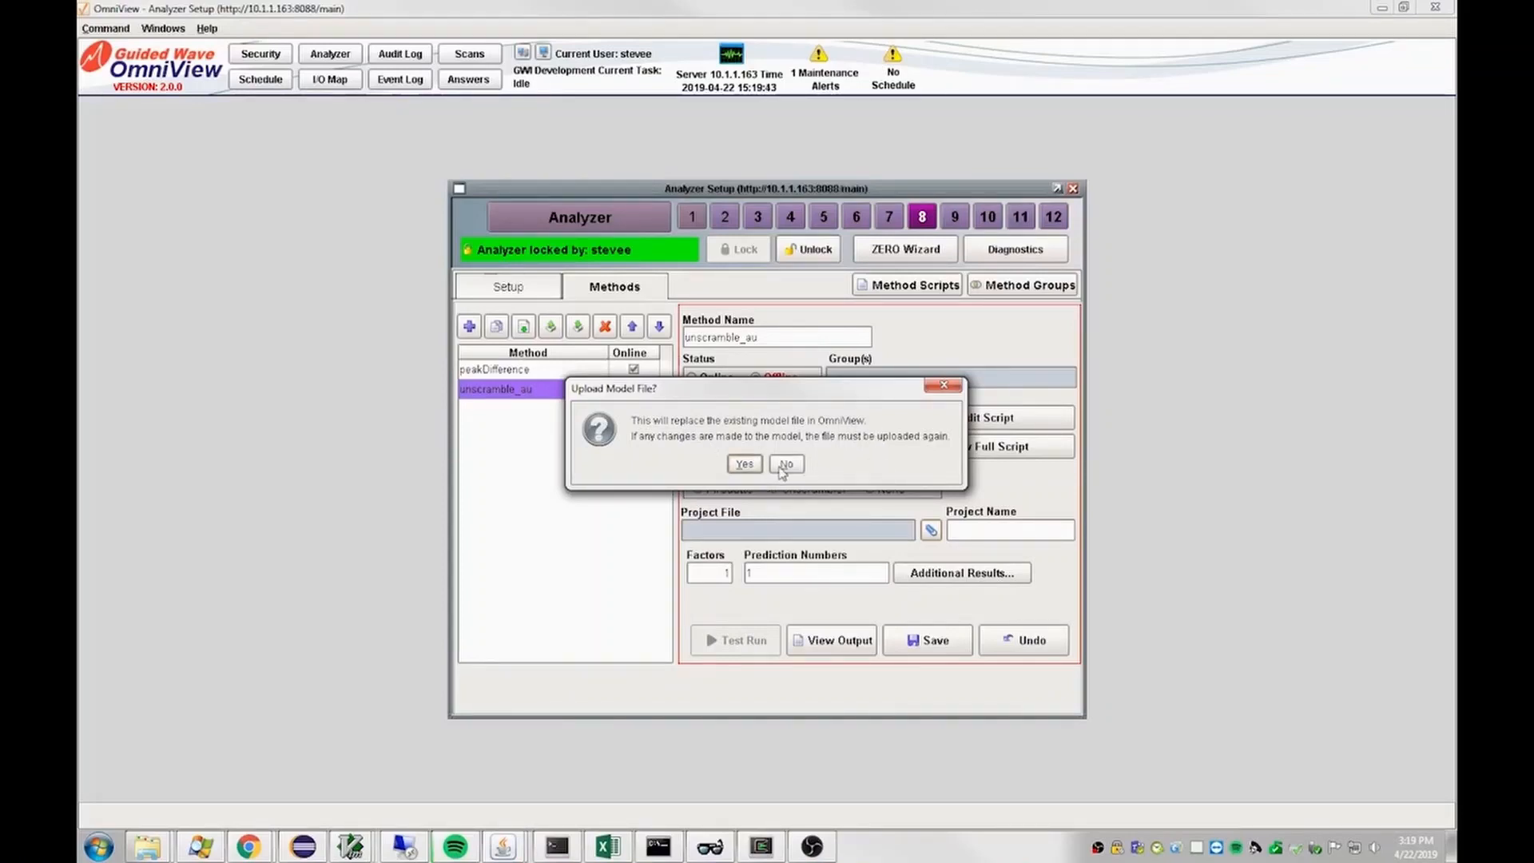
pyautogui.click(743, 464)
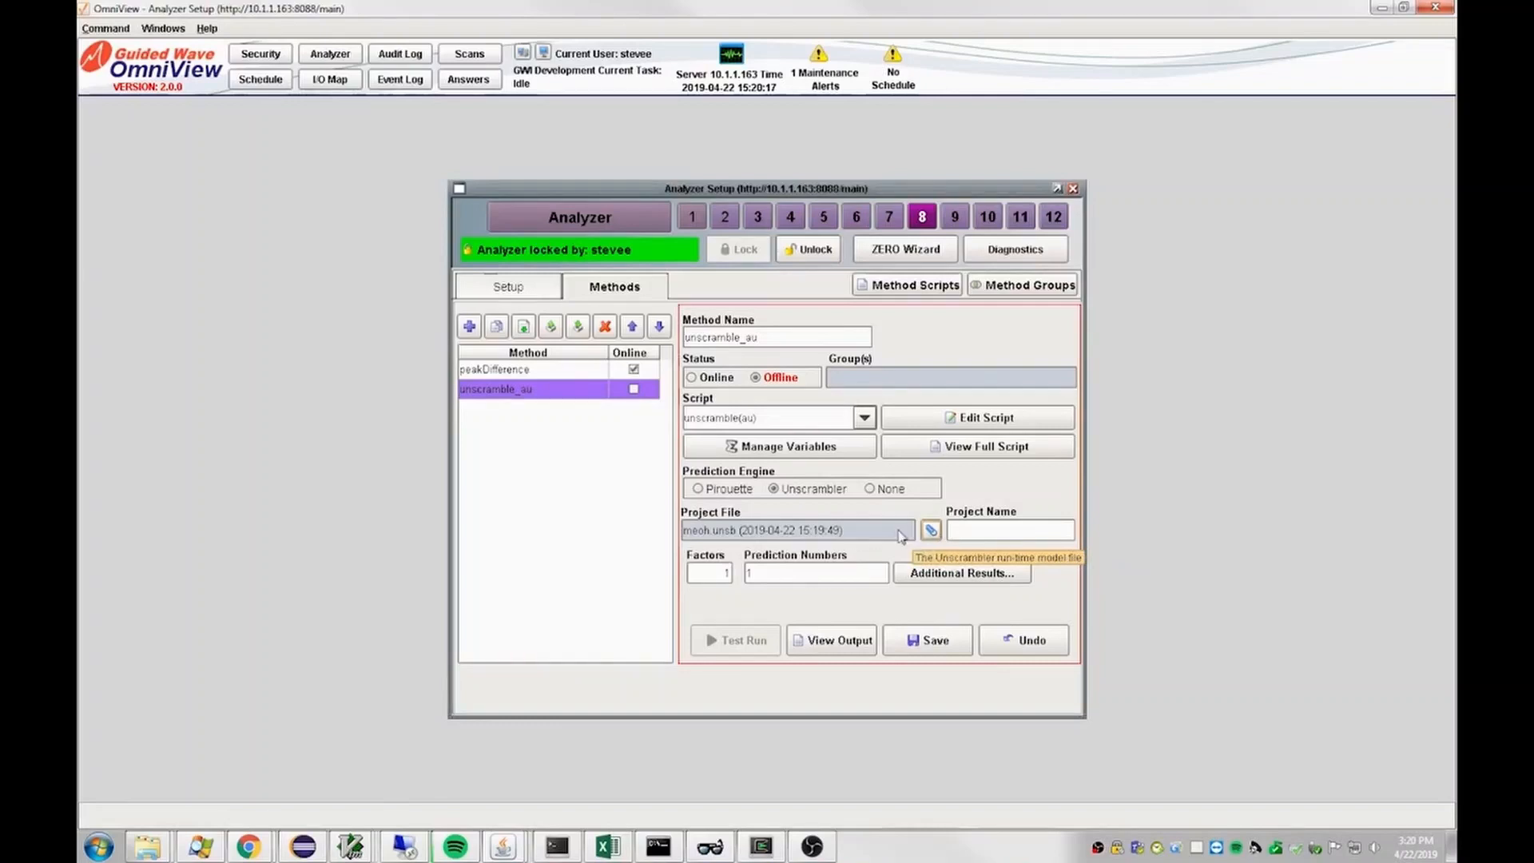
# Enter MEOH as the Unscrambler project name and set the number of factors to 1
pyautogui.click(1001, 535)
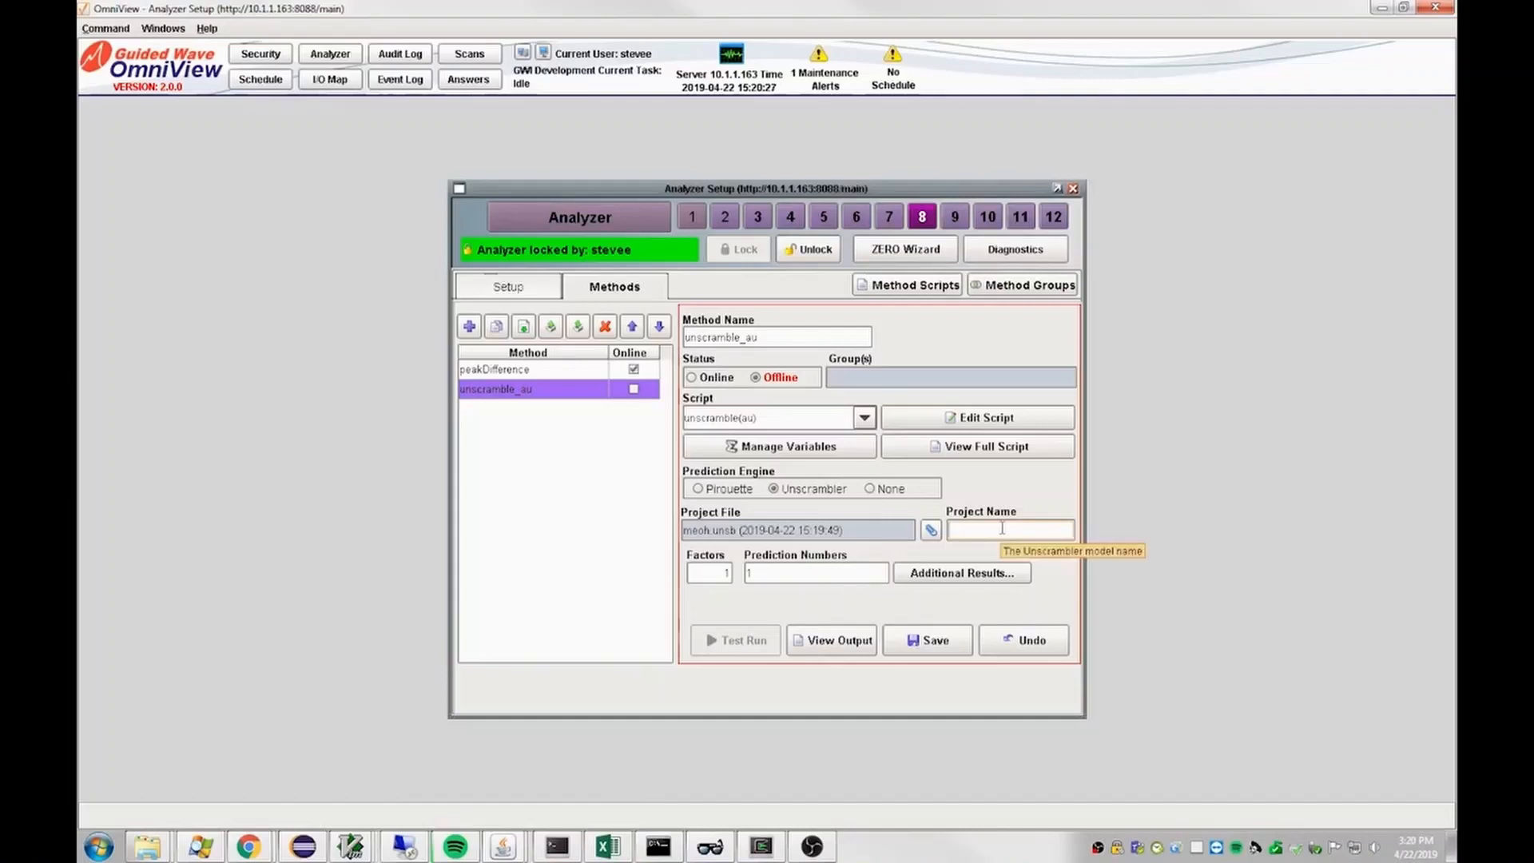
pyautogui.write('MEOH')
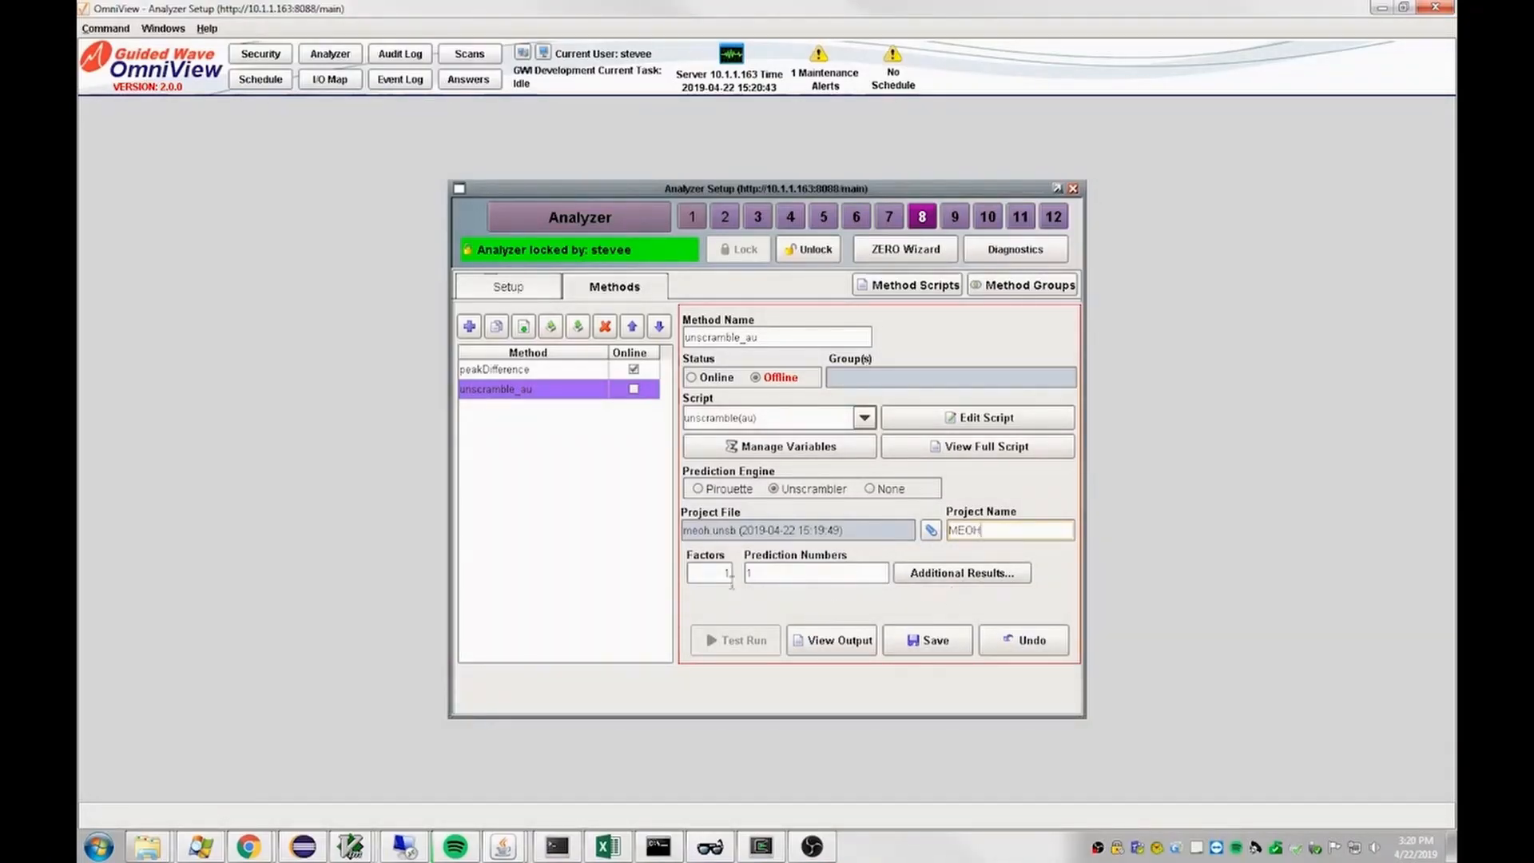
pyautogui.click(709, 571)
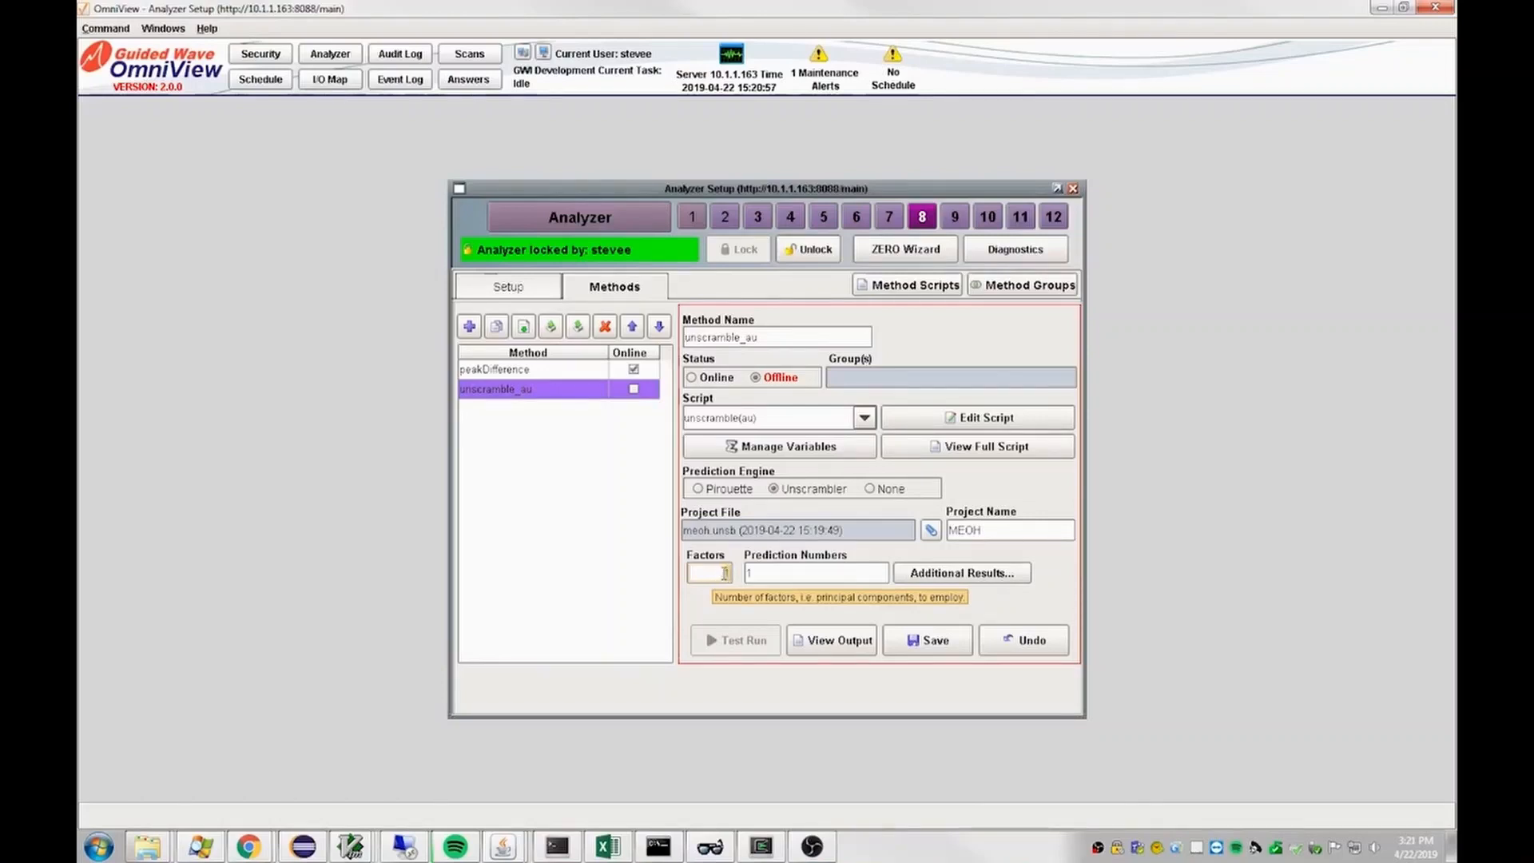
pyautogui.click(725, 573)
pyautogui.write('1')
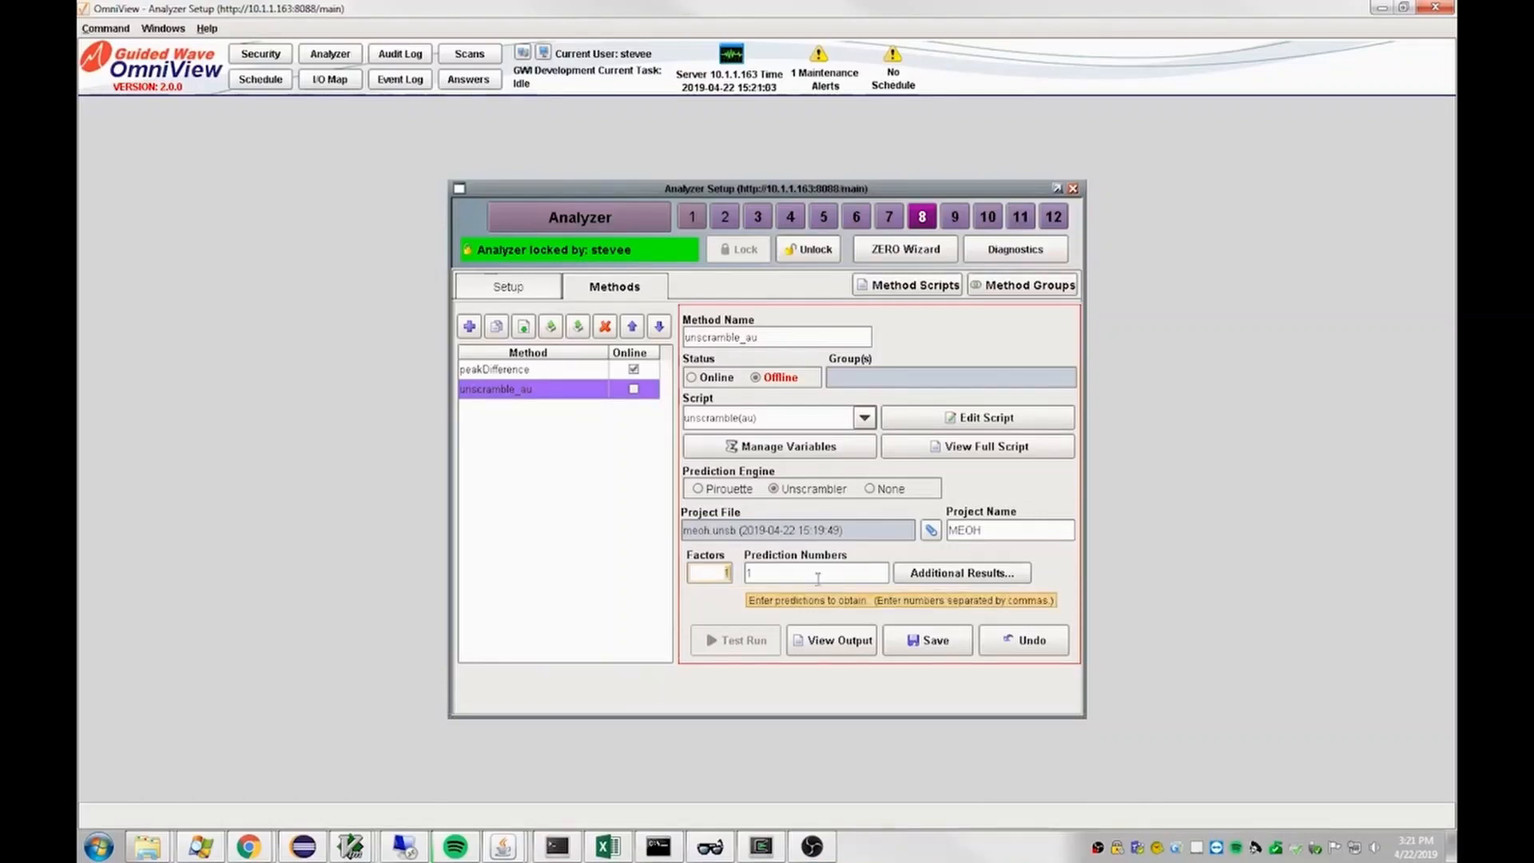
# Save the unscramble_au method and test-run it, declining to examine the method's output
pyautogui.click(933, 647)
pyautogui.click(852, 459)
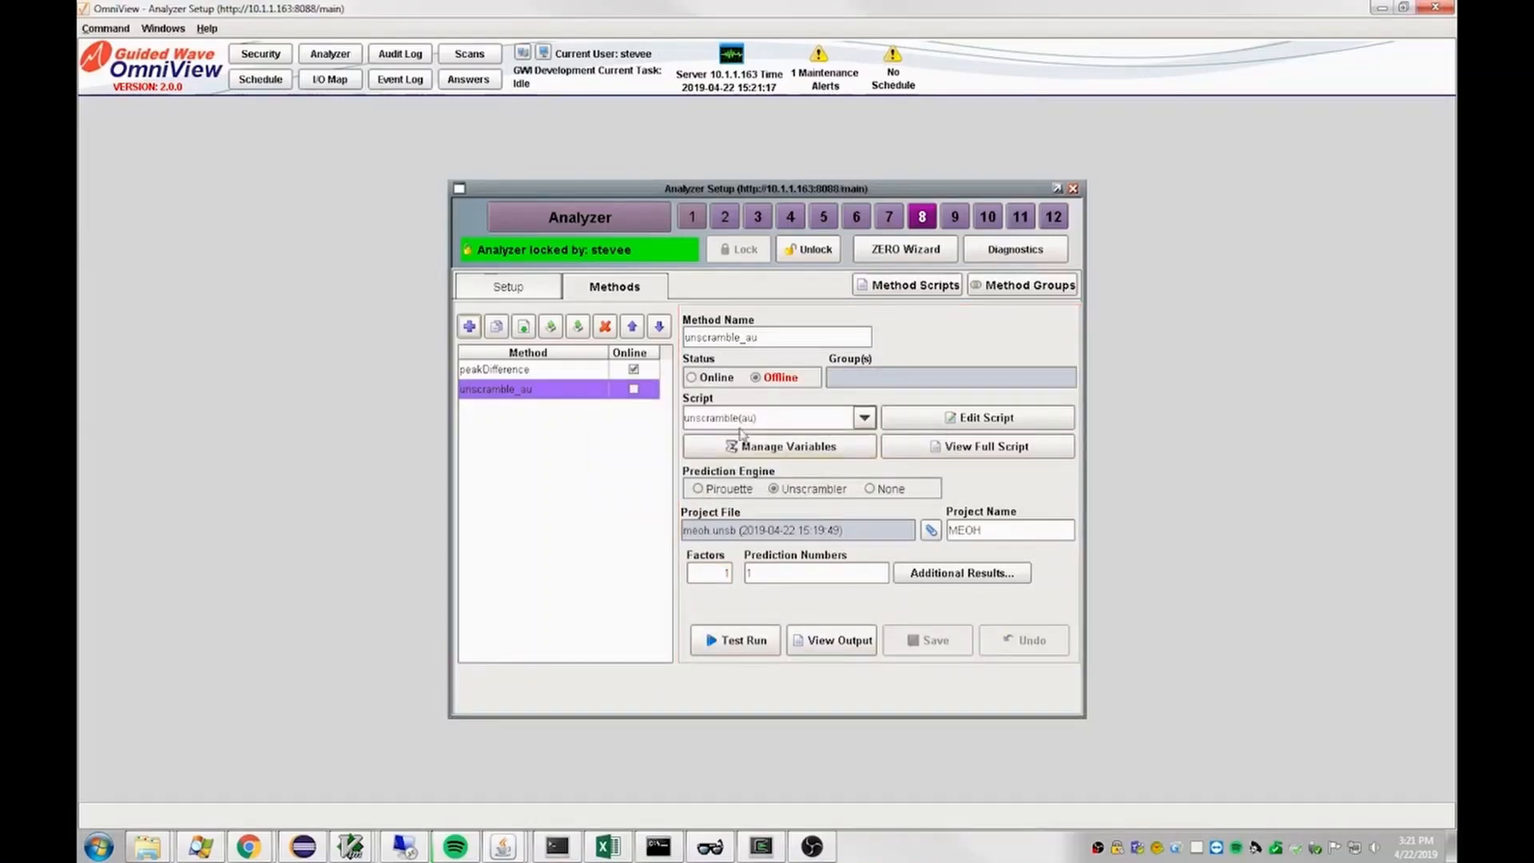
pyautogui.click(743, 643)
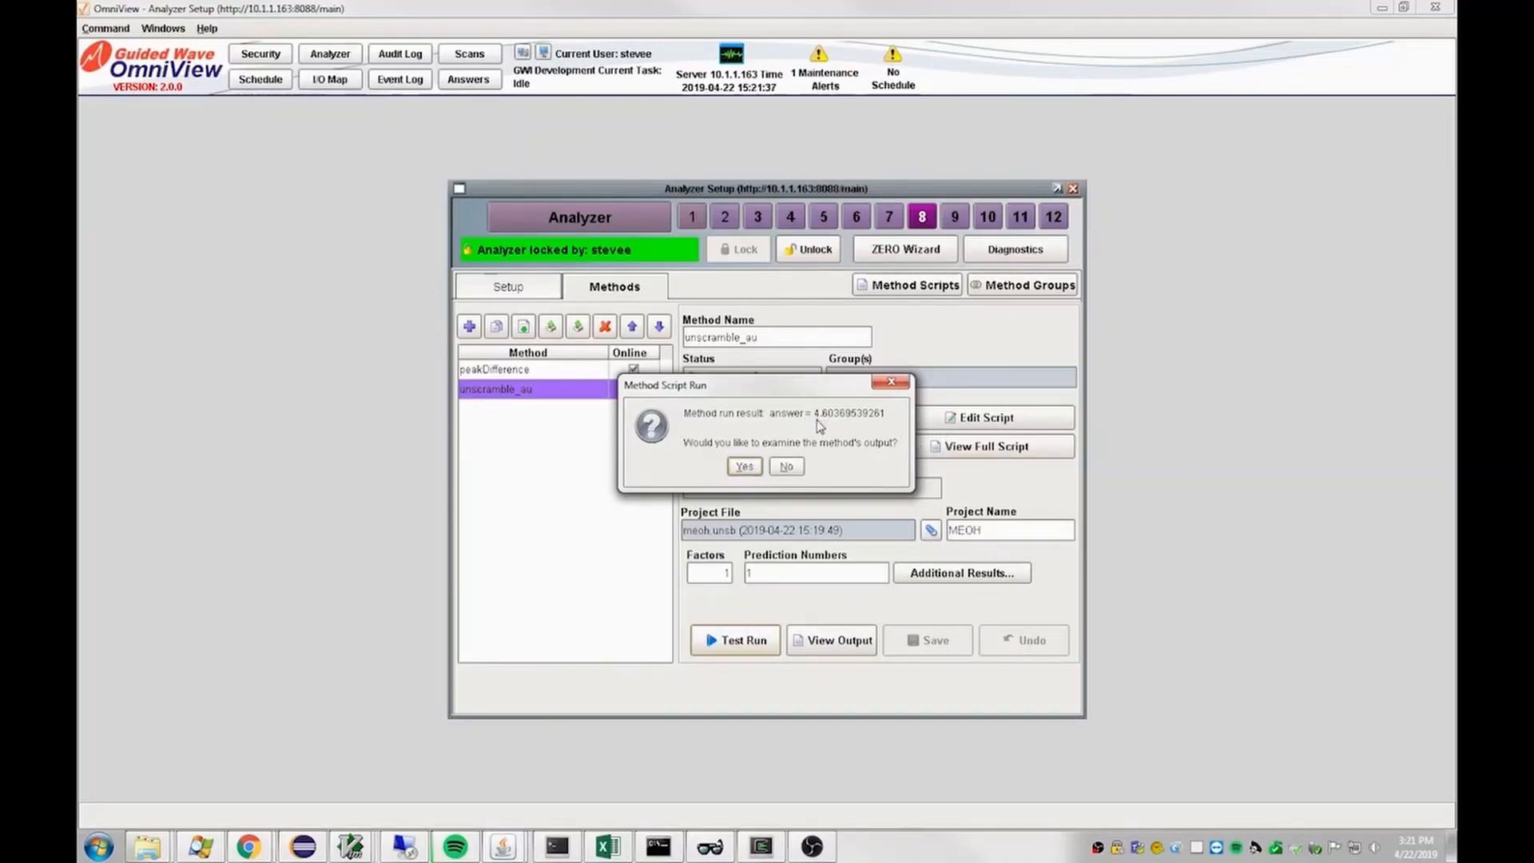
pyautogui.click(787, 467)
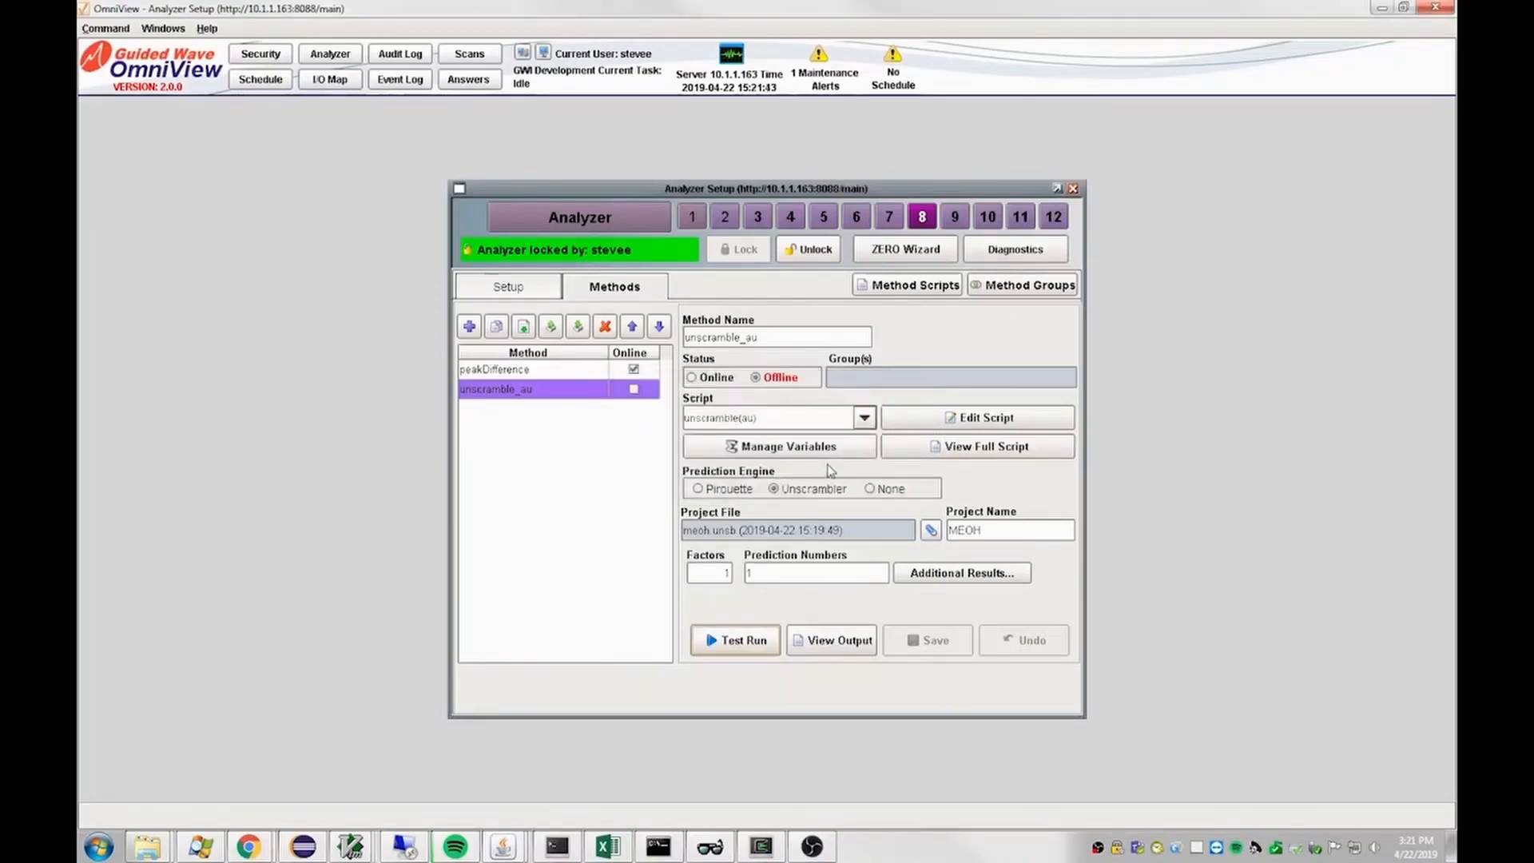